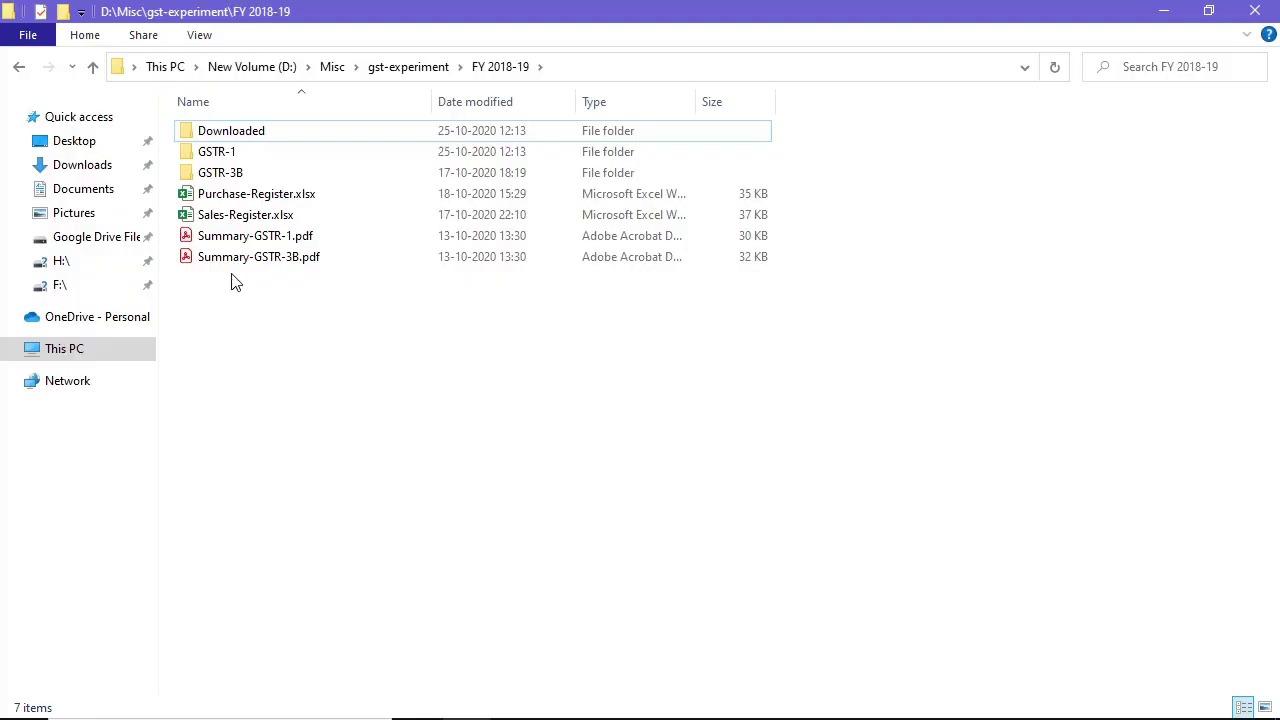
# Open the GSTR-1 folder and check the 2018-04, 2018-05 and 2018-07 JSON files
pyautogui.doubleClick(252, 158)
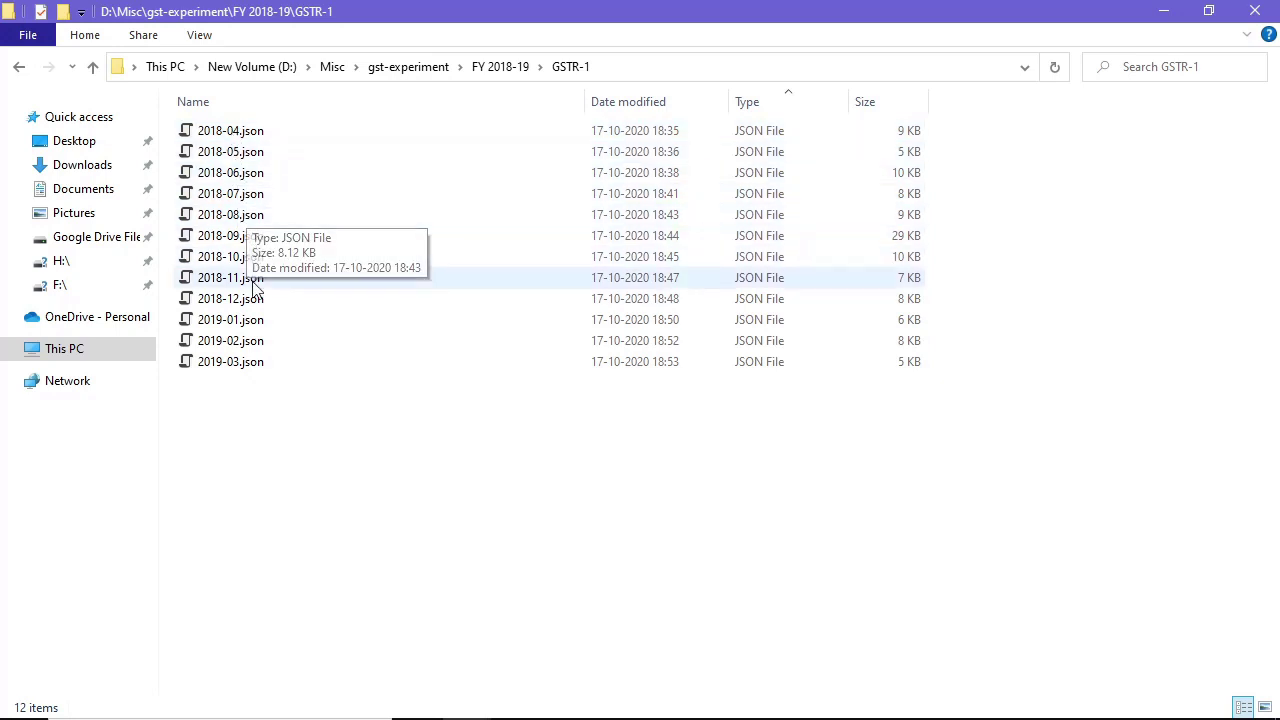
pyautogui.click(220, 133)
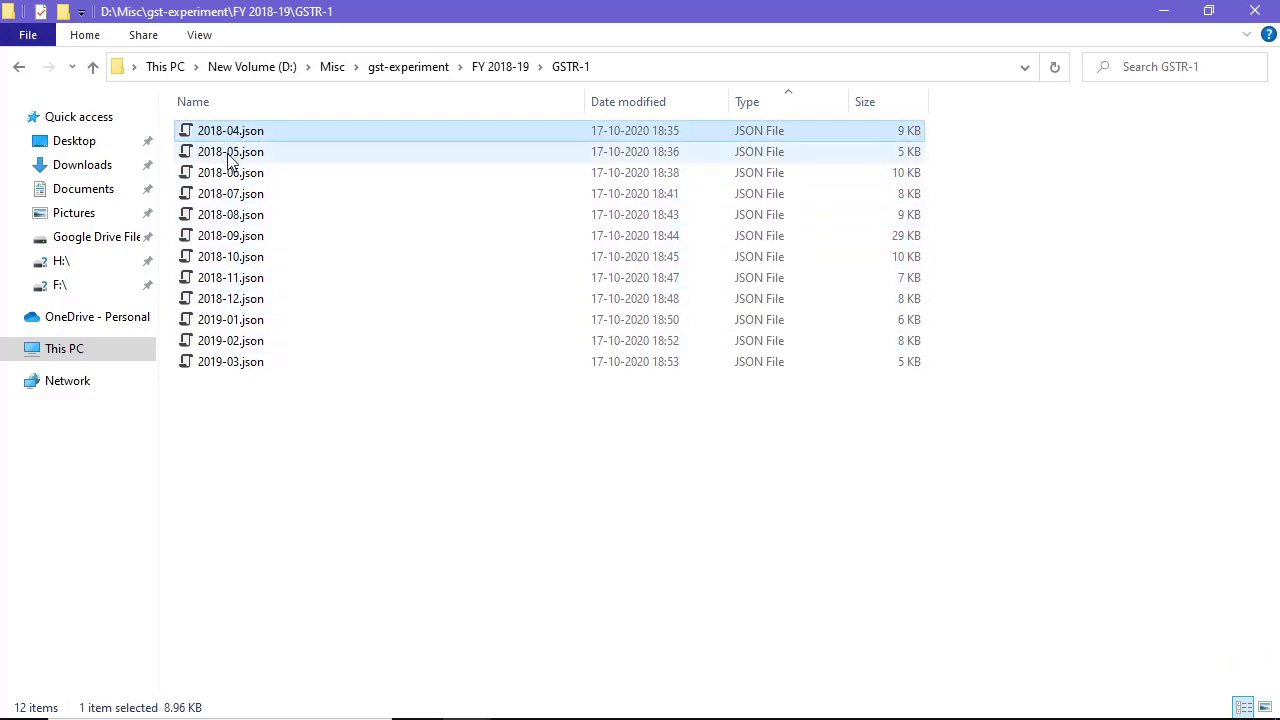
pyautogui.click(230, 155)
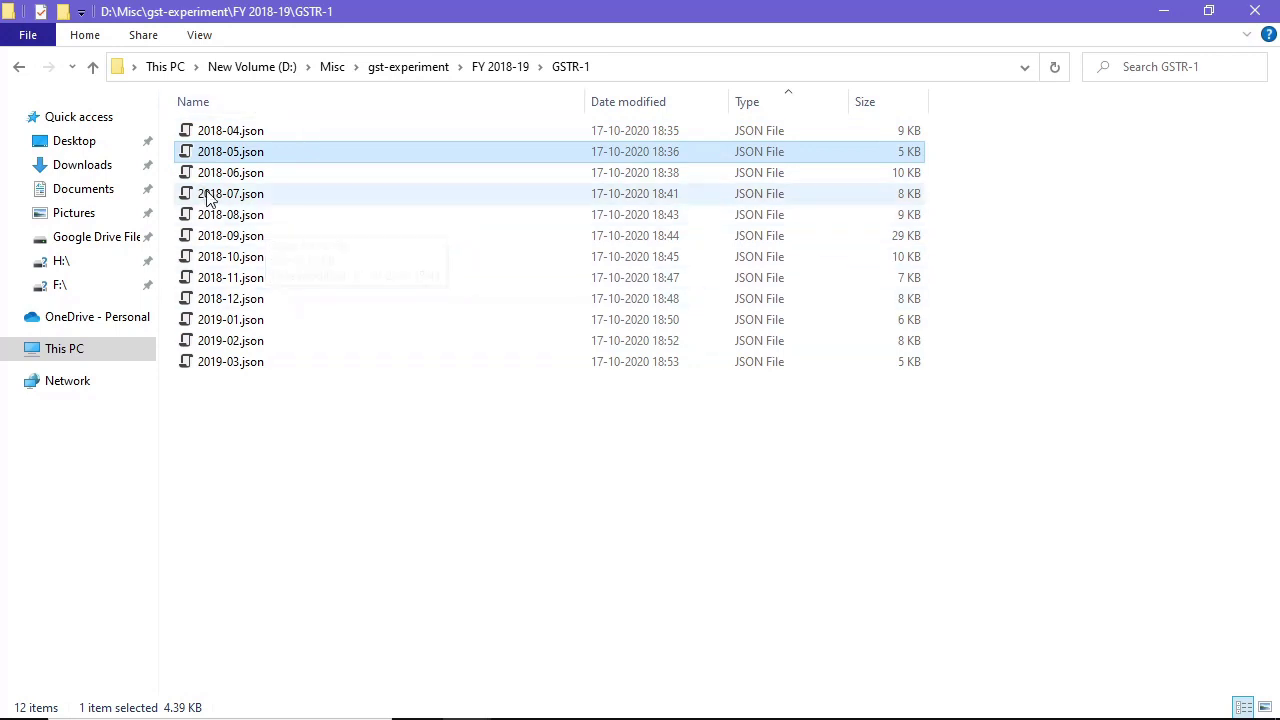
pyautogui.click(240, 194)
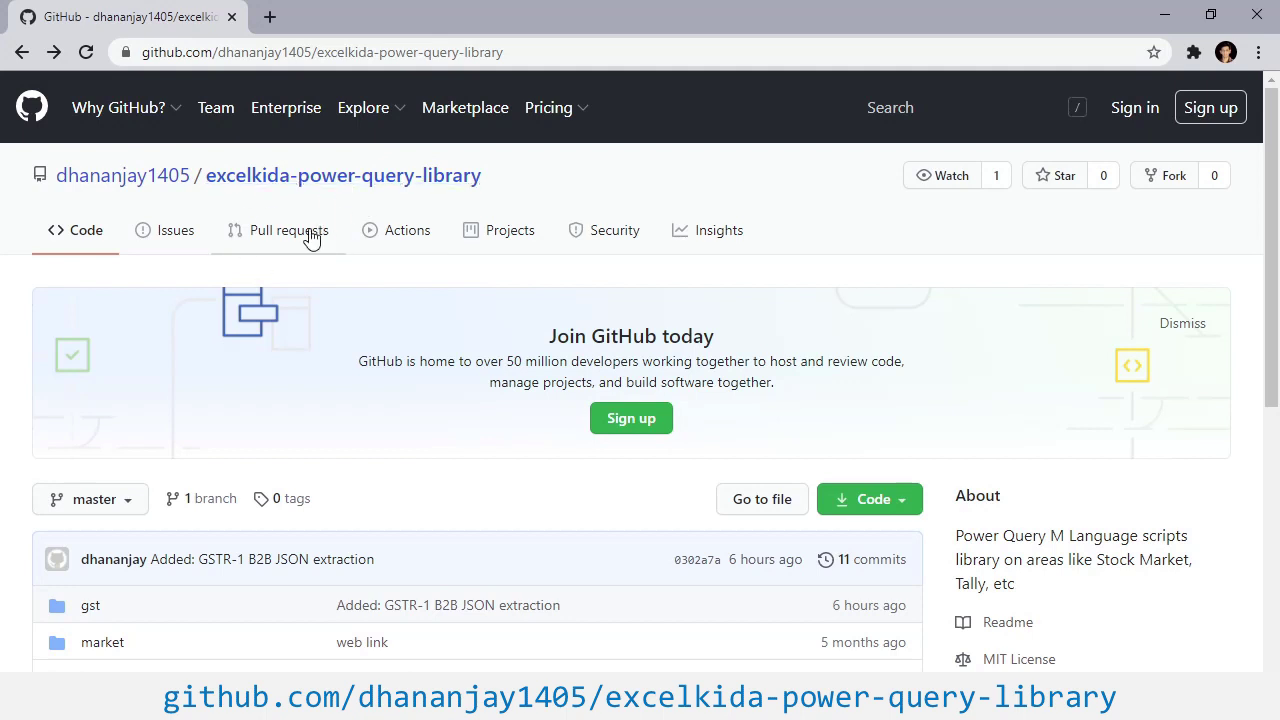
# Open gstr-1-b2b-json-consolidate.pq from the repository's gst folder and view it as raw code
pyautogui.click(90, 612)
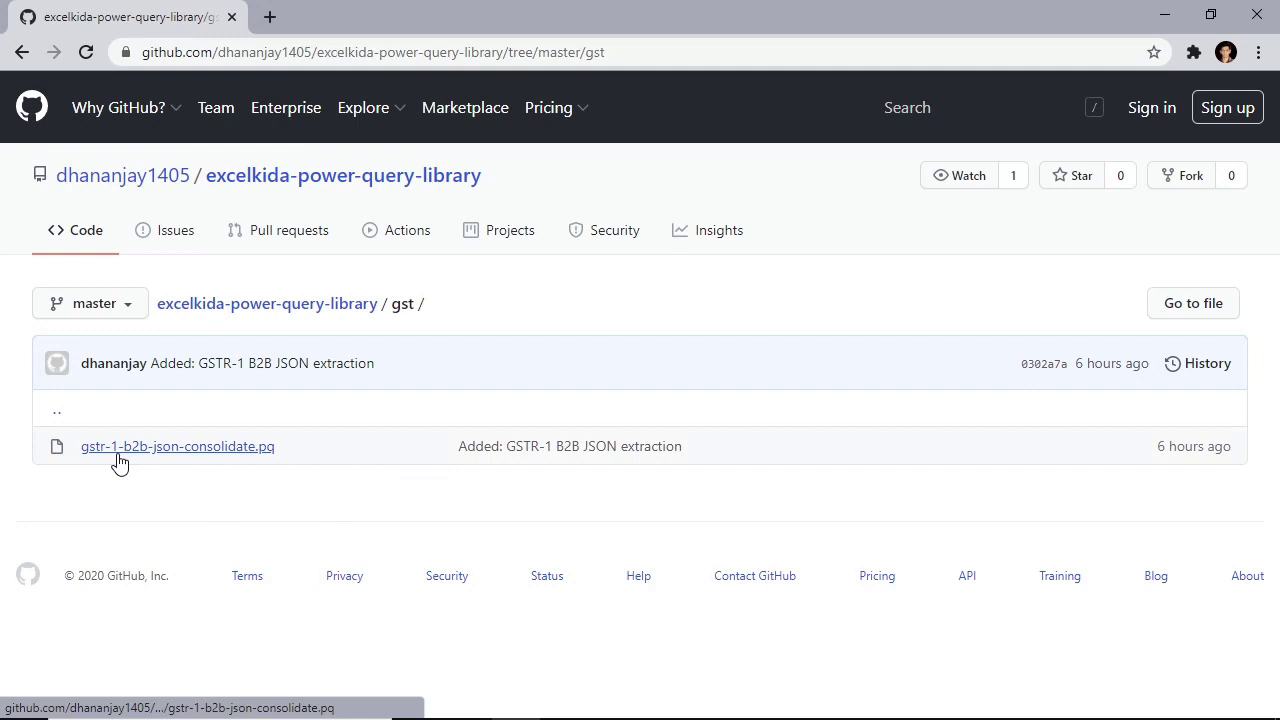
pyautogui.click(194, 452)
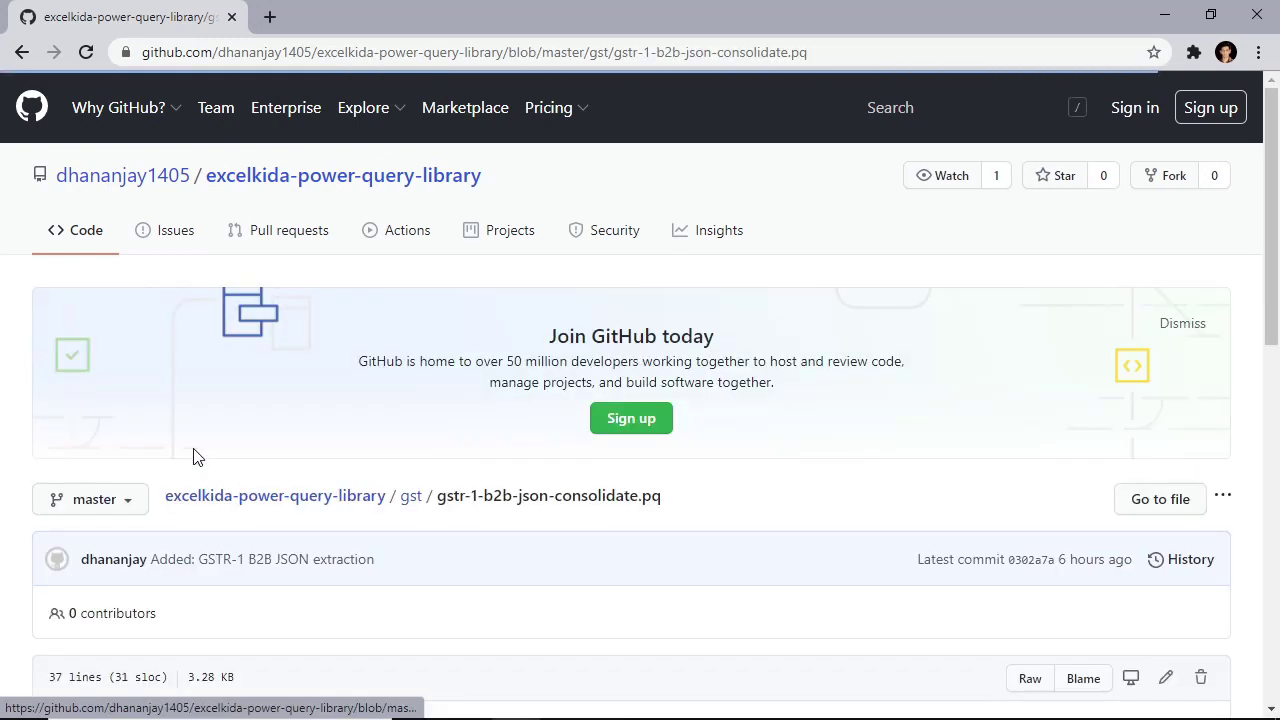
pyautogui.scroll(-3, 290, 410)
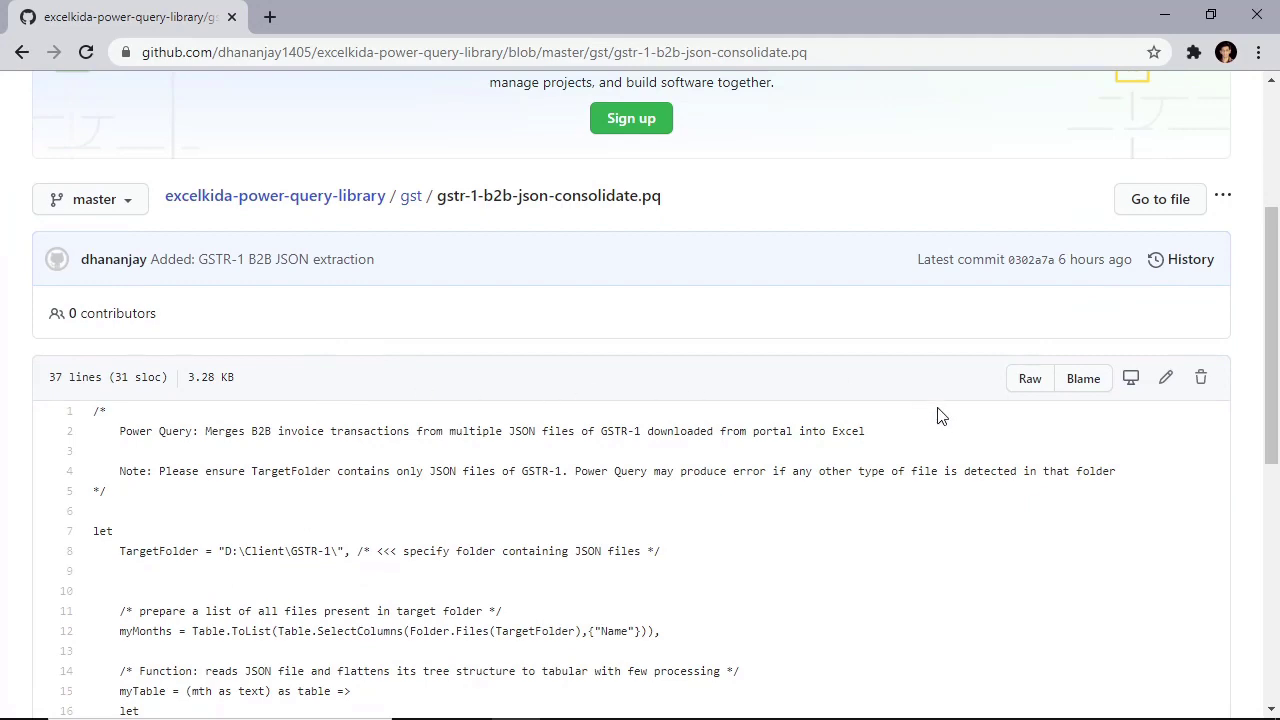
pyautogui.scroll(-1, 980, 385)
pyautogui.click(1034, 284)
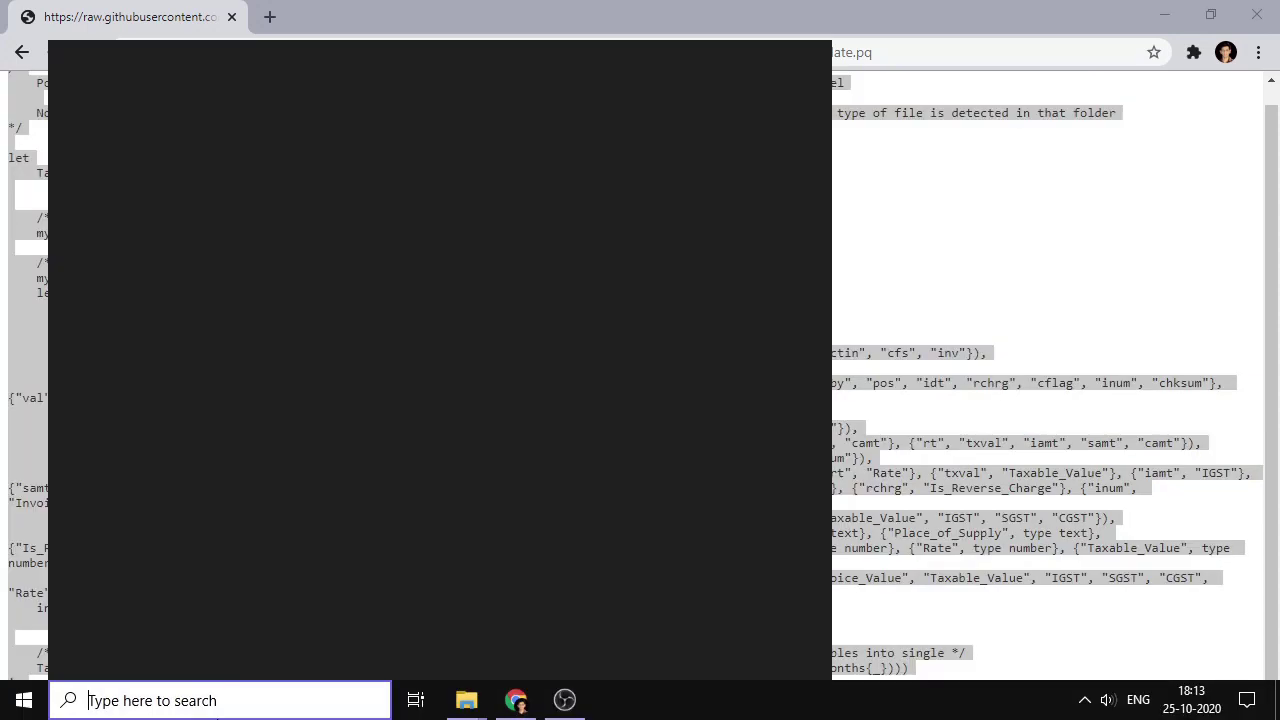
# Launch Excel by searching 'excel' from the Start menu
pyautogui.write('exce')
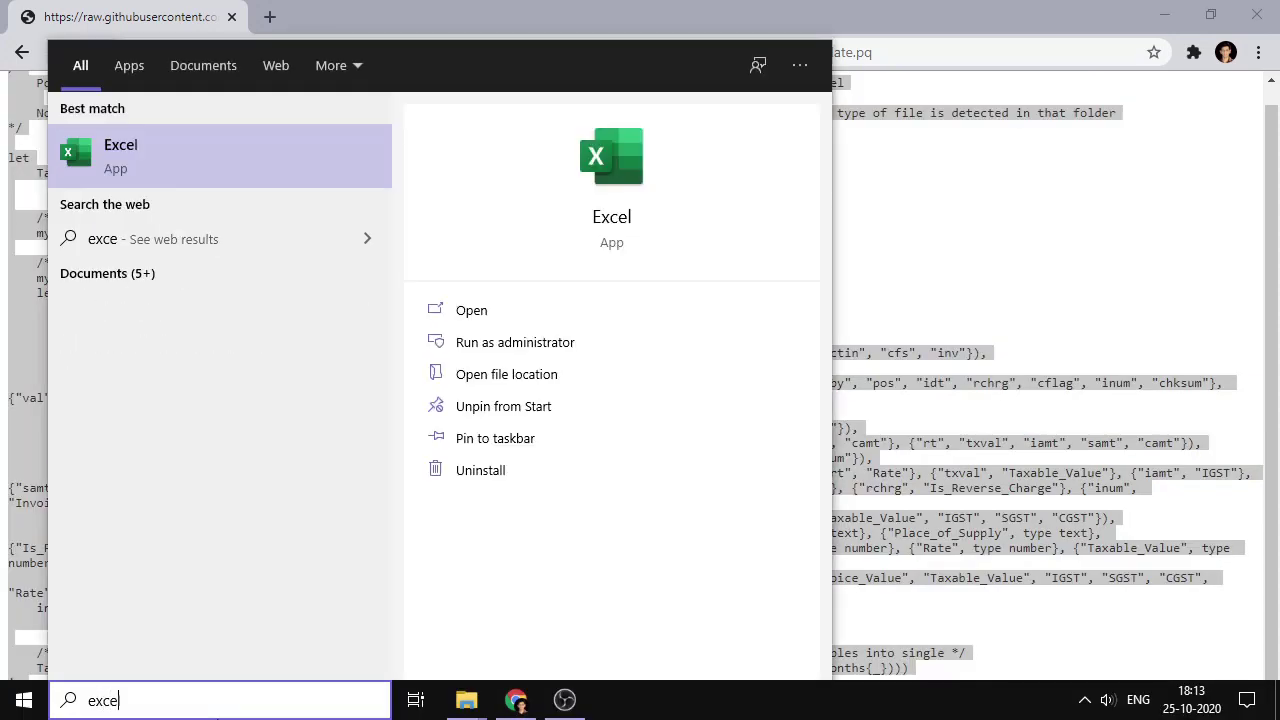
pyautogui.write('l')
pyautogui.press('Return')
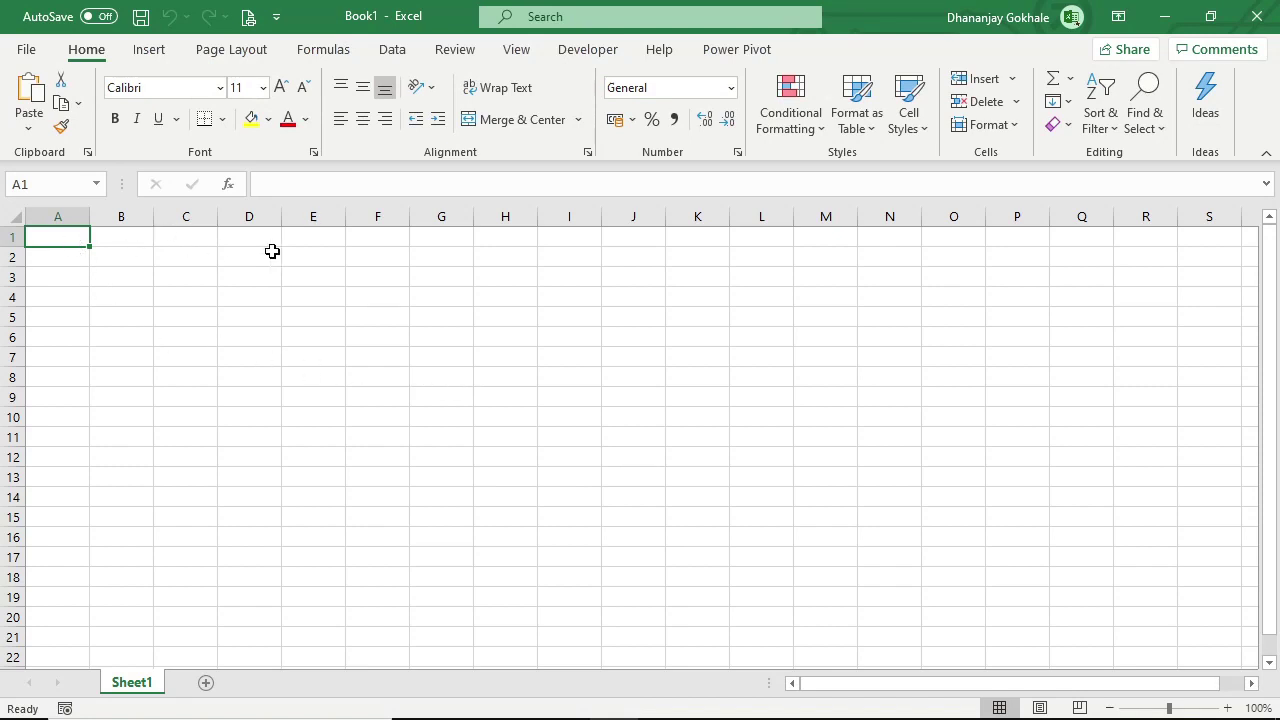
# Launch the Power Query Editor from the Data tab's Get Data menu
pyautogui.click(394, 49)
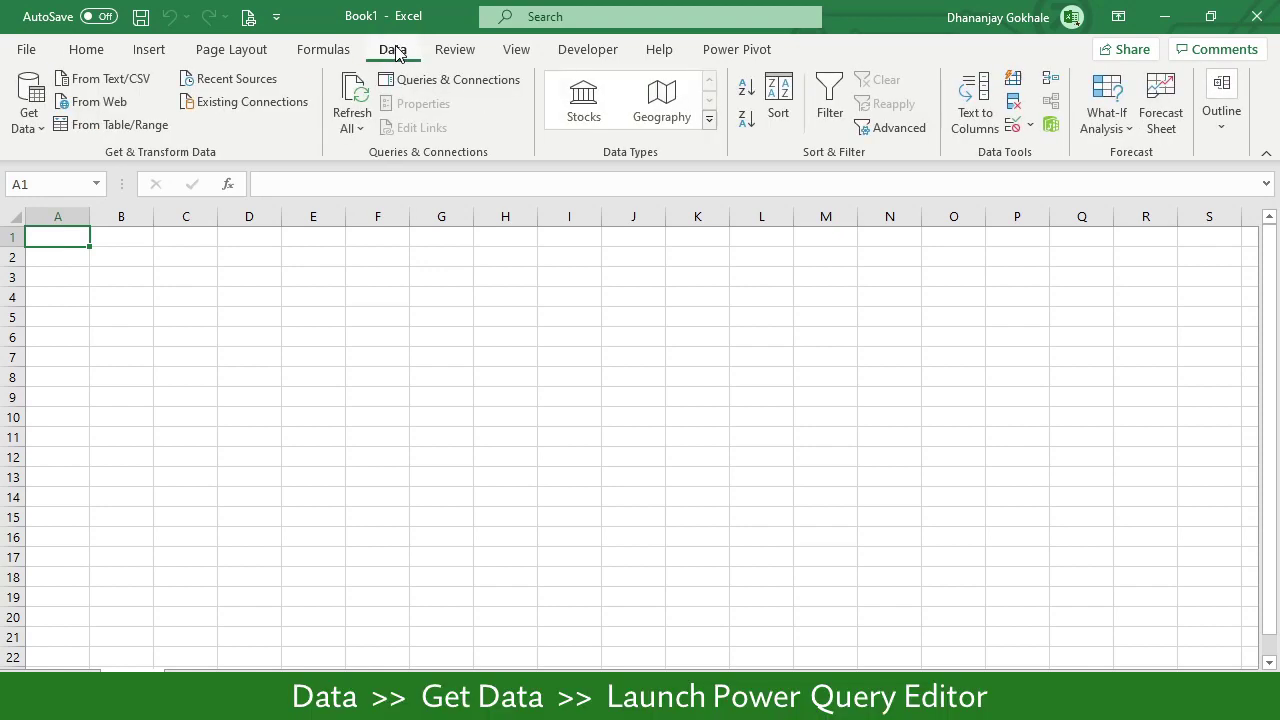
pyautogui.click(30, 112)
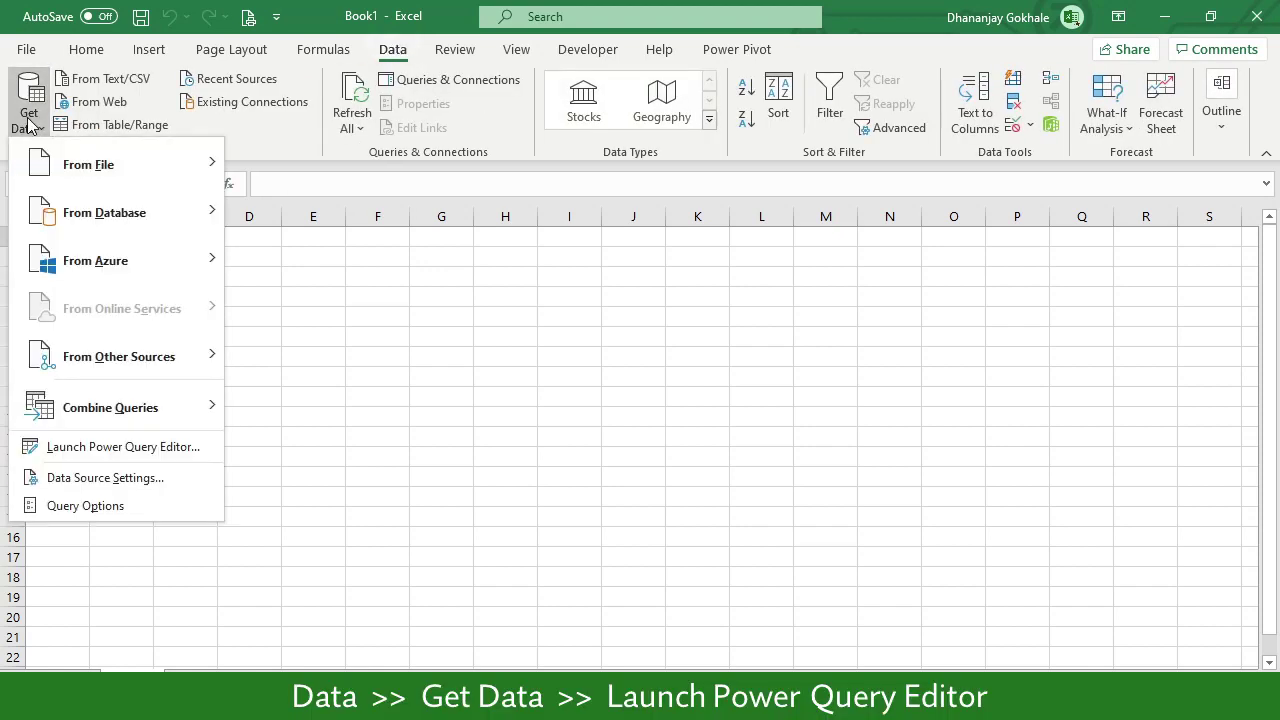
pyautogui.click(116, 443)
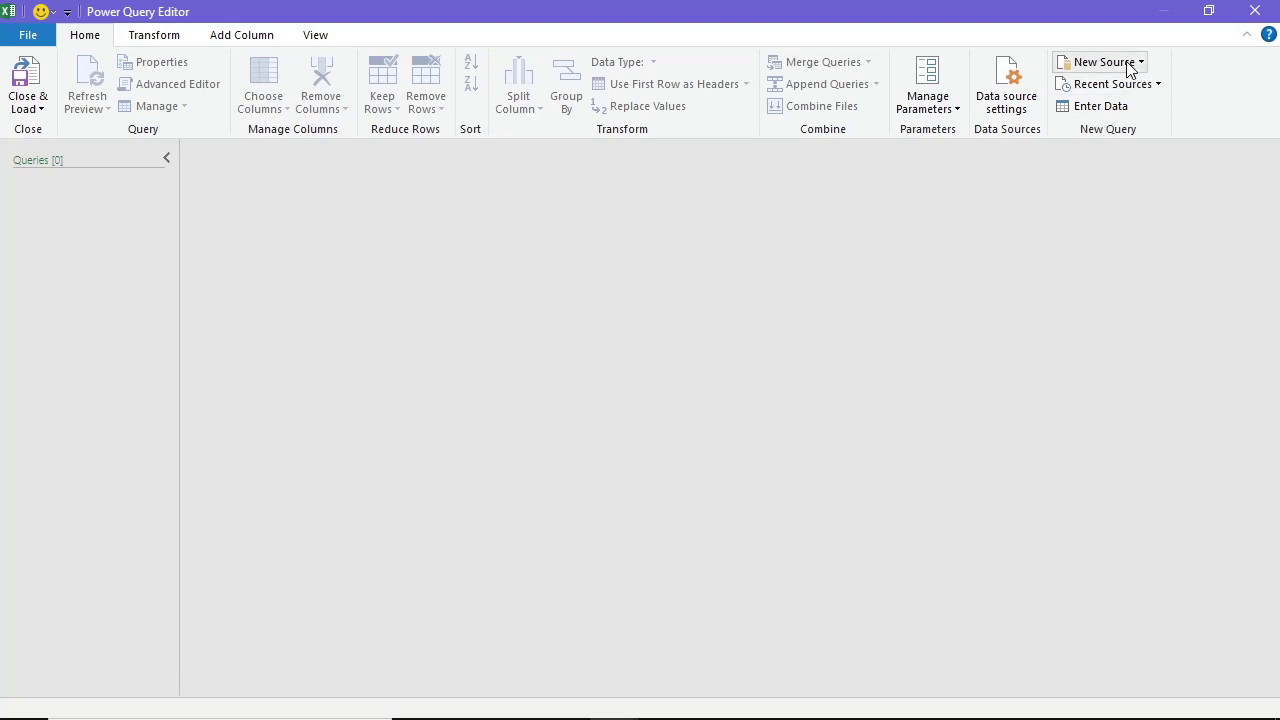
# Add a Blank Query from New Source > Other Sources, creating Query1
pyautogui.click(1107, 64)
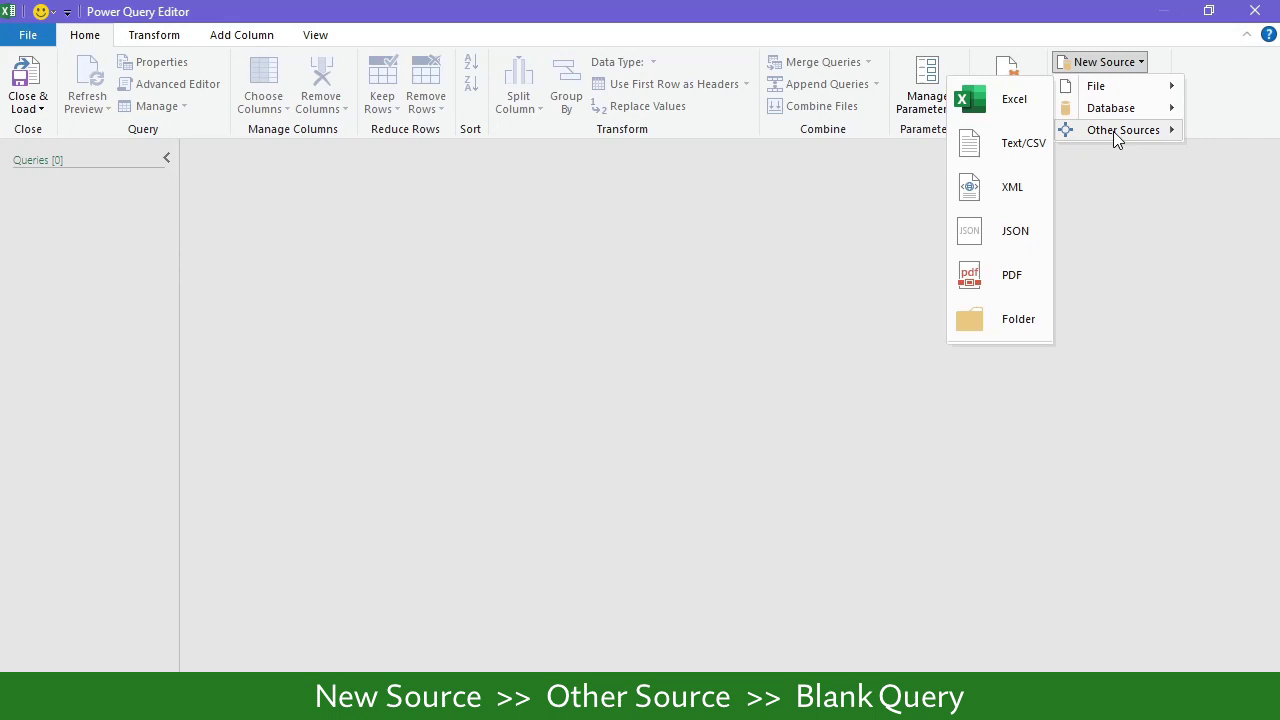
pyautogui.moveTo(1113, 131)
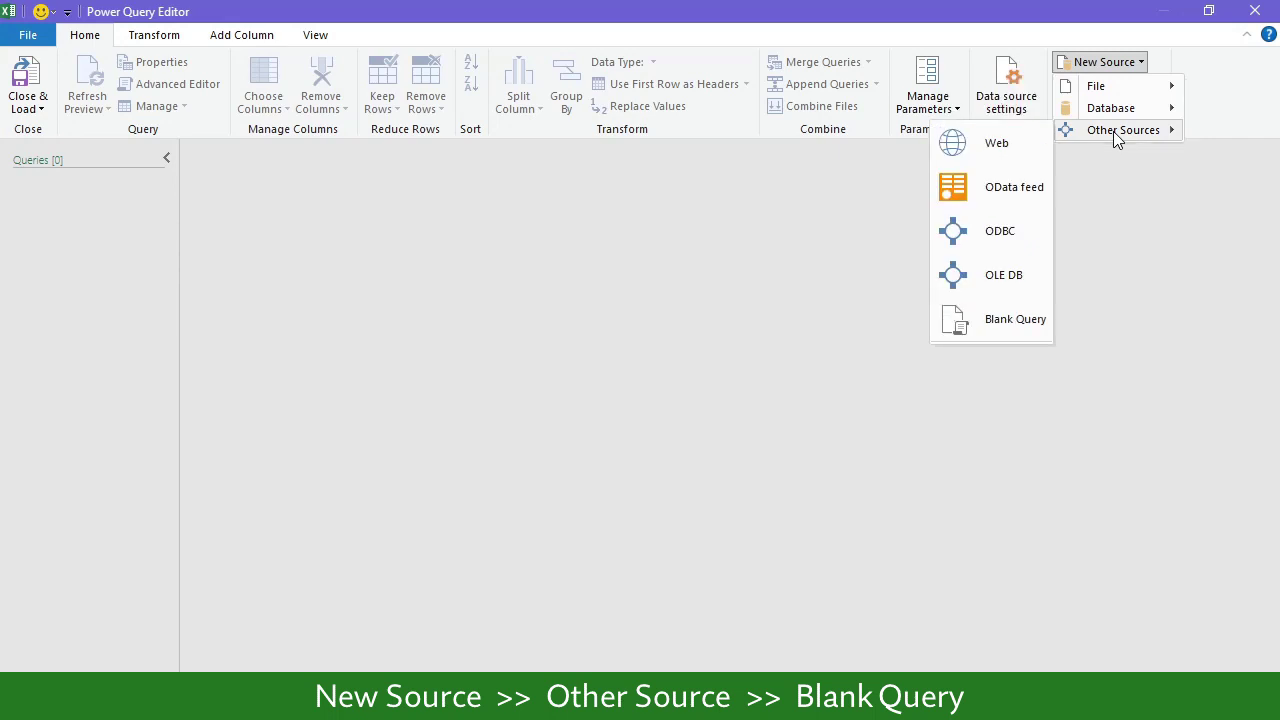
pyautogui.click(993, 326)
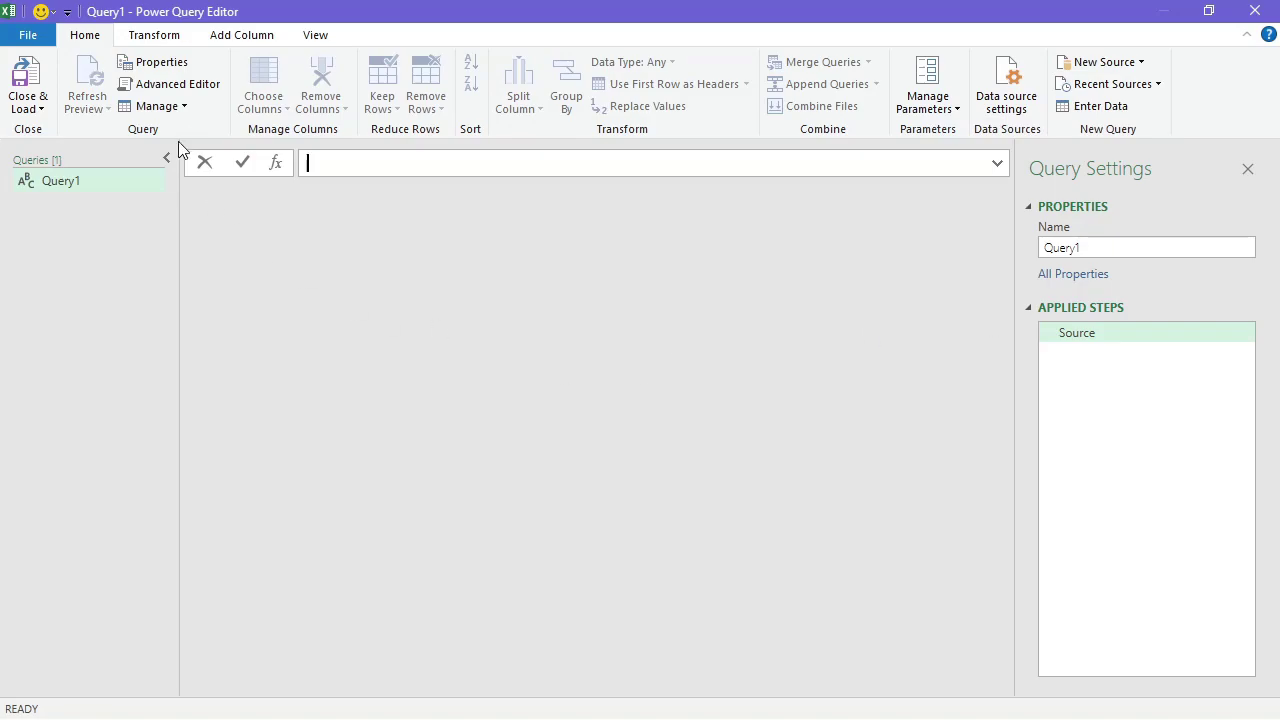
# Replace Query1's code in the Advanced Editor with the pasted GSTR-1 consolidation script
pyautogui.click(182, 86)
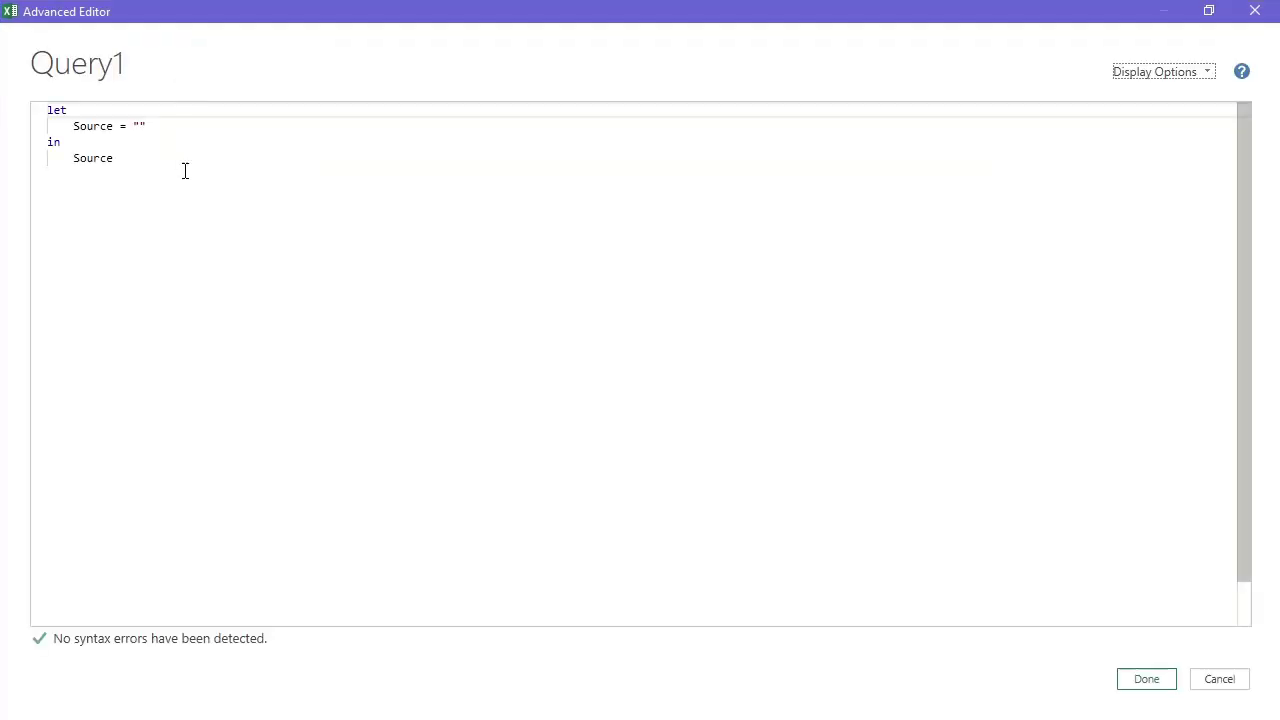
pyautogui.moveTo(227, 213); pyautogui.dragTo(3, 91)
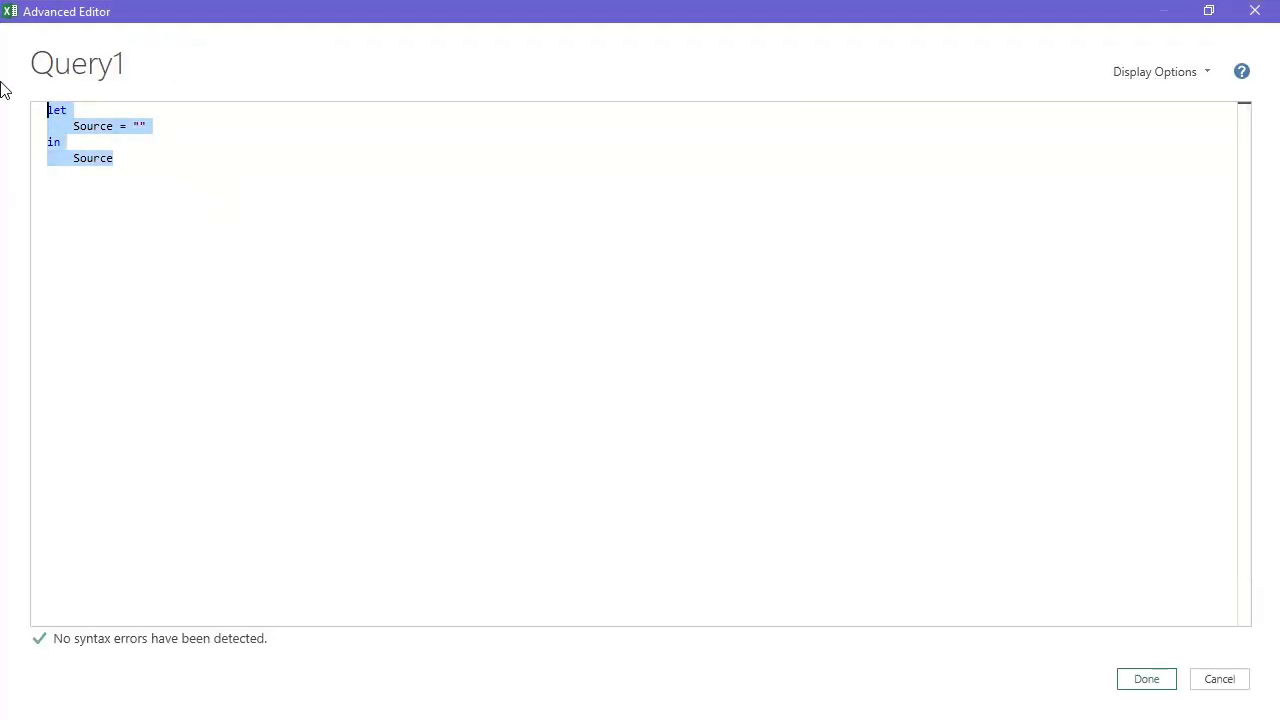
pyautogui.press('Delete')
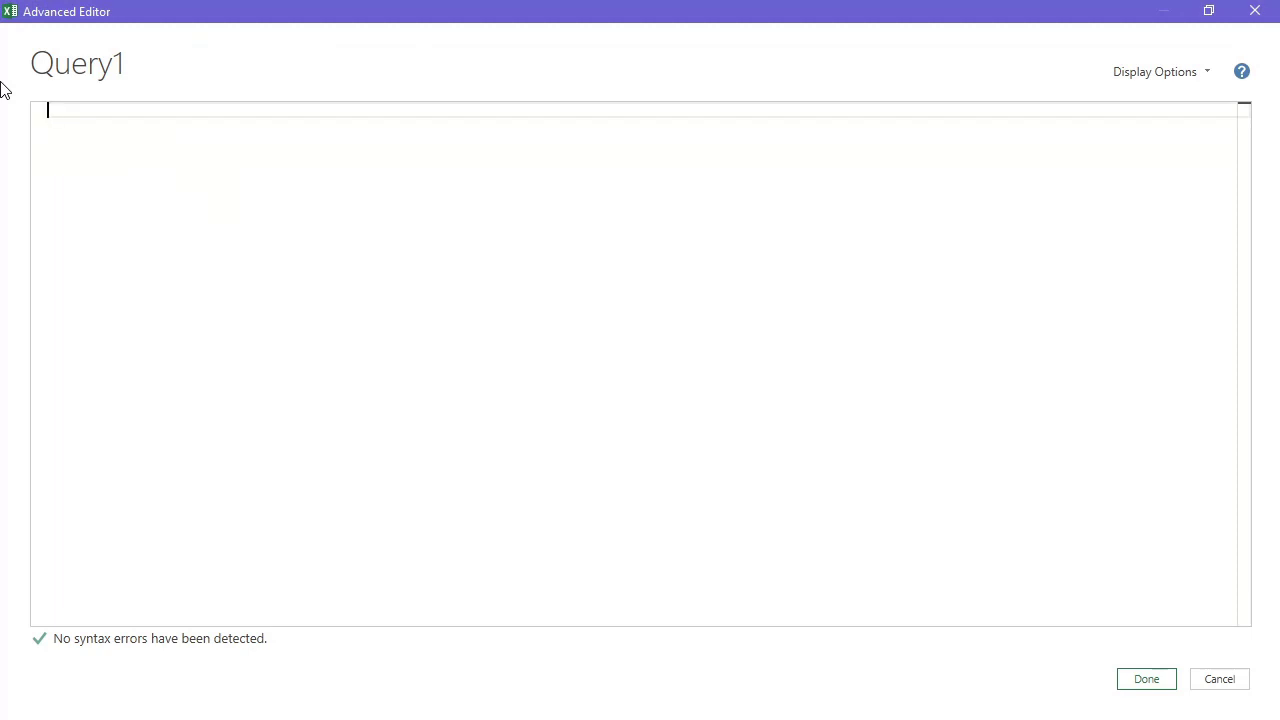
pyautogui.hotkey('ctrl', 'v')
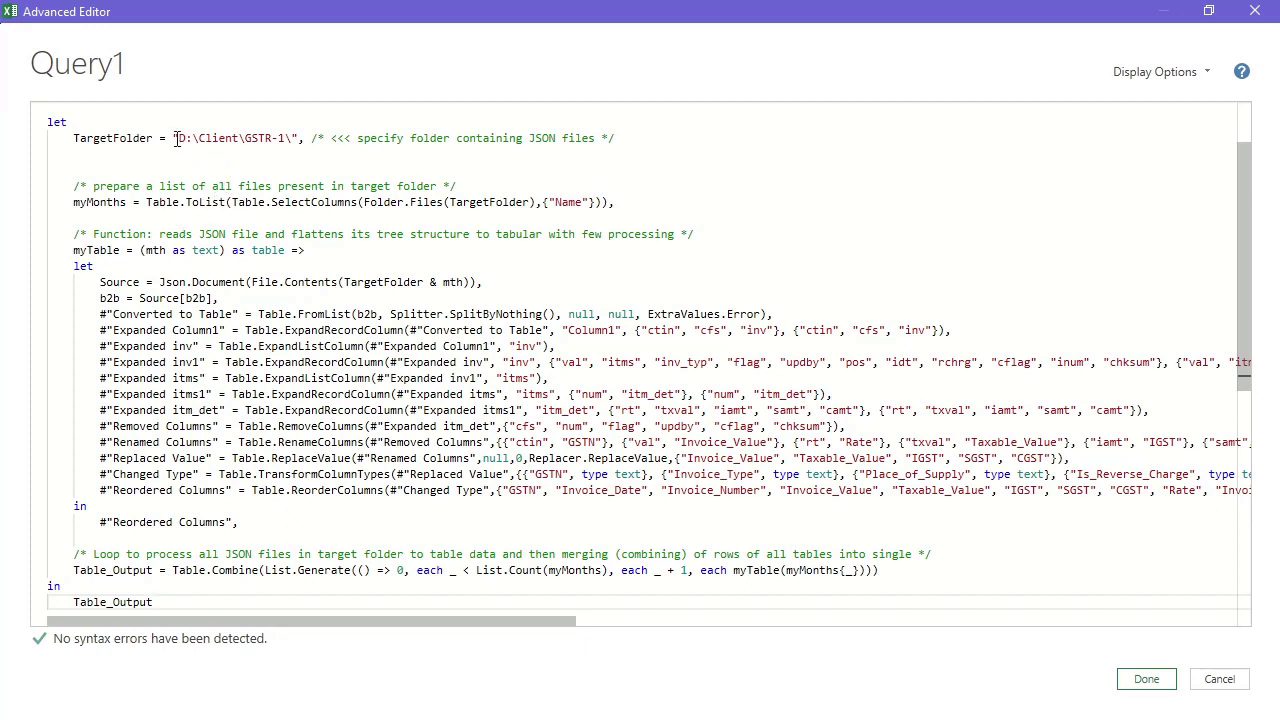
# Select the old TargetFolder path and copy the GSTR-1 folder's full path from File Explorer
pyautogui.click(181, 138)
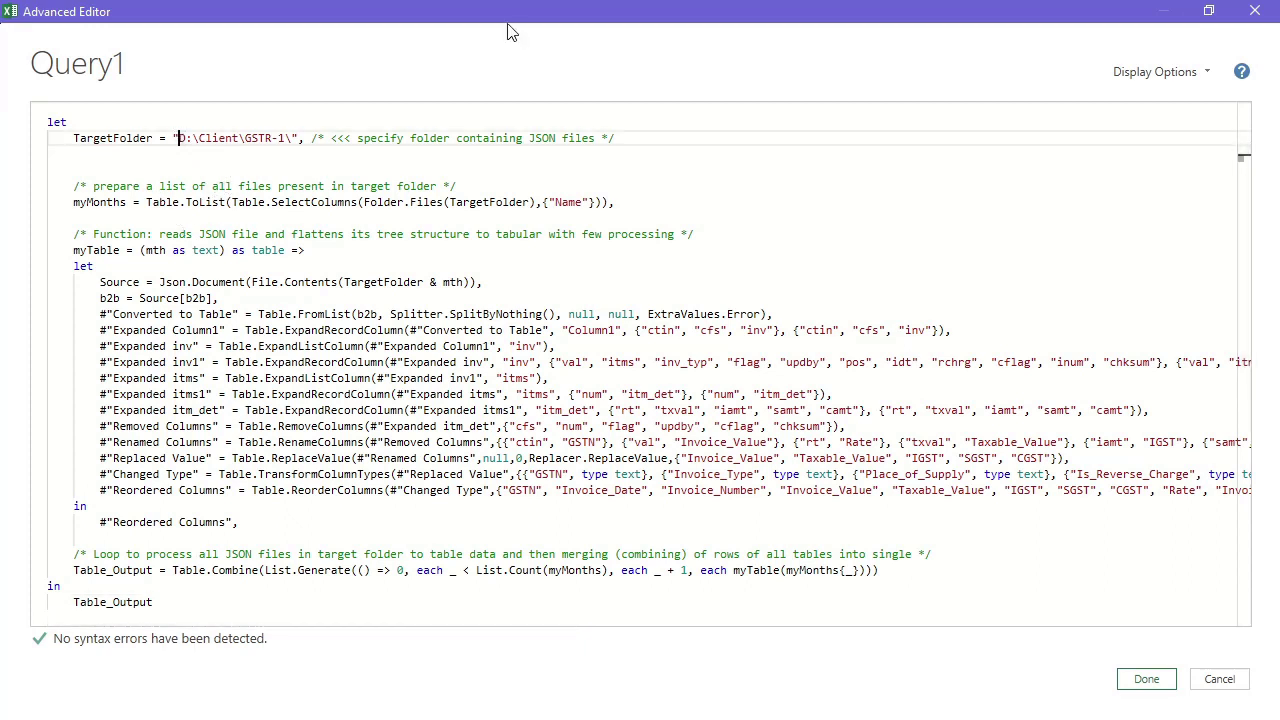
pyautogui.hotkey('shift', 'Right')
pyautogui.hotkey('shift', 'Right')
pyautogui.hotkey('shift', 'Right')
pyautogui.hotkey('shift', 'Right')
pyautogui.hotkey('shift', 'Right')
pyautogui.hotkey('shift', 'Right')
pyautogui.hotkey('shift', 'Right')
pyautogui.hotkey('shift', 'Right')
pyautogui.hotkey('shift', 'Right')
pyautogui.hotkey('shift', 'Right')
pyautogui.hotkey('shift', 'Right')
pyautogui.hotkey('shift', 'Right')
pyautogui.hotkey('shift', 'Right')
pyautogui.hotkey('shift', 'Right')
pyautogui.hotkey('shift', 'Right')
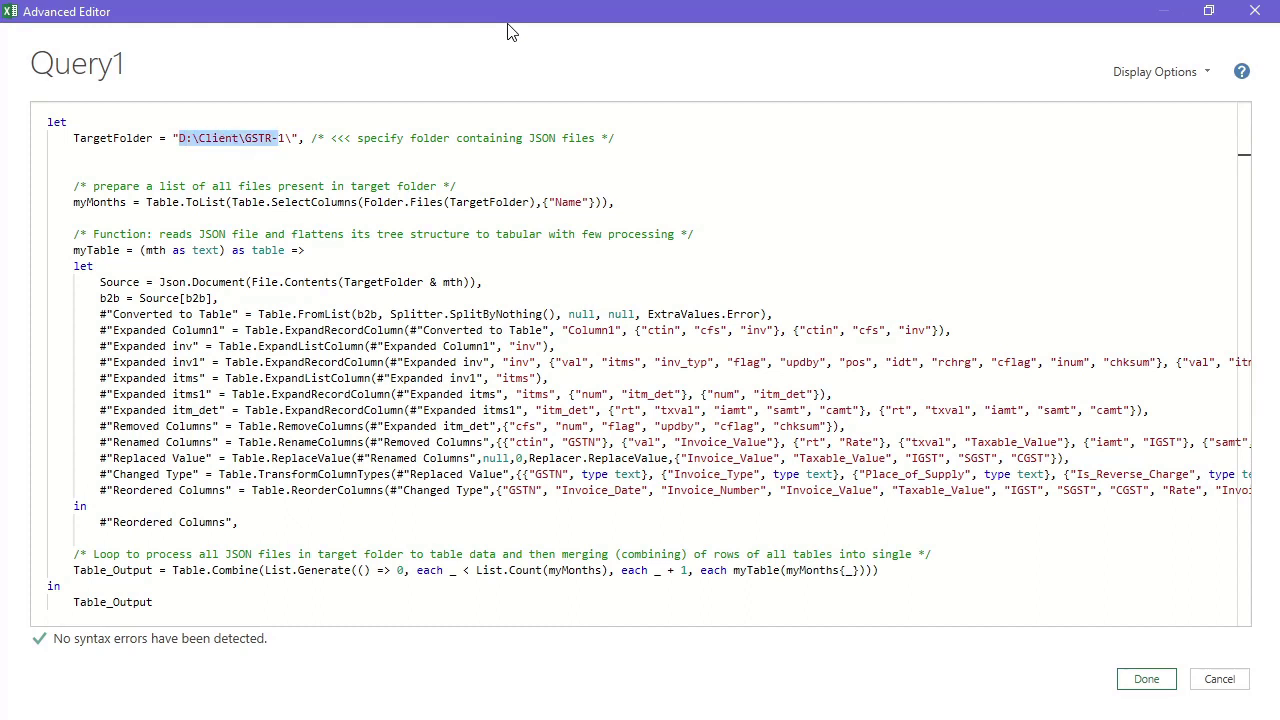
pyautogui.hotkey('shift', 'Left')
pyautogui.hotkey('shift', 'Left')
pyautogui.hotkey('shift', 'Left')
pyautogui.hotkey('shift', 'Left')
pyautogui.hotkey('shift', 'Left')
pyautogui.hotkey('shift', 'Left')
pyautogui.hotkey('shift', 'Left')
pyautogui.hotkey('shift', 'Left')
pyautogui.hotkey('shift', 'Left')
pyautogui.hotkey('shift', 'Left')
pyautogui.hotkey('shift', 'Left')
pyautogui.hotkey('shift', 'Left')
pyautogui.hotkey('shift', 'Left')
pyautogui.hotkey('shift', 'Left')
pyautogui.hotkey('shift', 'Left')
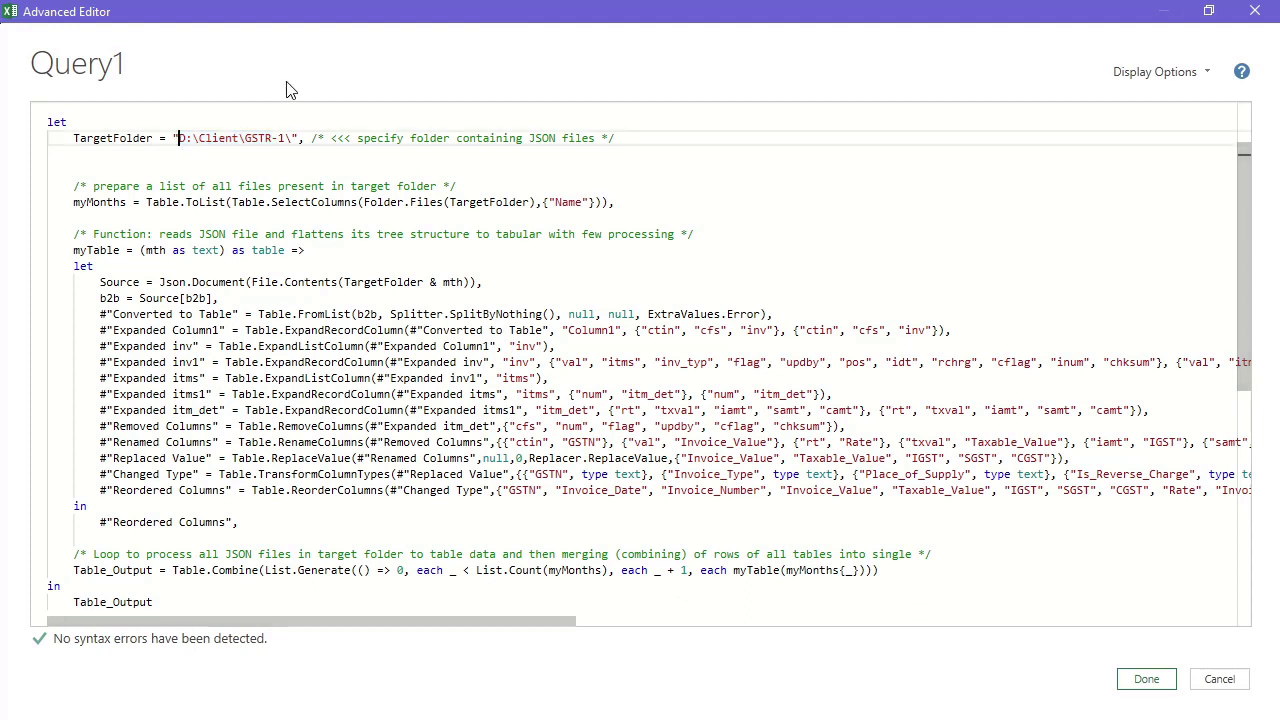
pyautogui.hotkey('shift', 'Right')
pyautogui.hotkey('shift', 'Right')
pyautogui.hotkey('shift', 'Right')
pyautogui.hotkey('shift', 'Right')
pyautogui.hotkey('shift', 'Right')
pyautogui.hotkey('shift', 'Right')
pyautogui.hotkey('shift', 'Right')
pyautogui.hotkey('shift', 'Right')
pyautogui.hotkey('shift', 'Right')
pyautogui.hotkey('shift', 'Right')
pyautogui.hotkey('shift', 'Right')
pyautogui.hotkey('shift', 'Right')
pyautogui.hotkey('shift', 'Right')
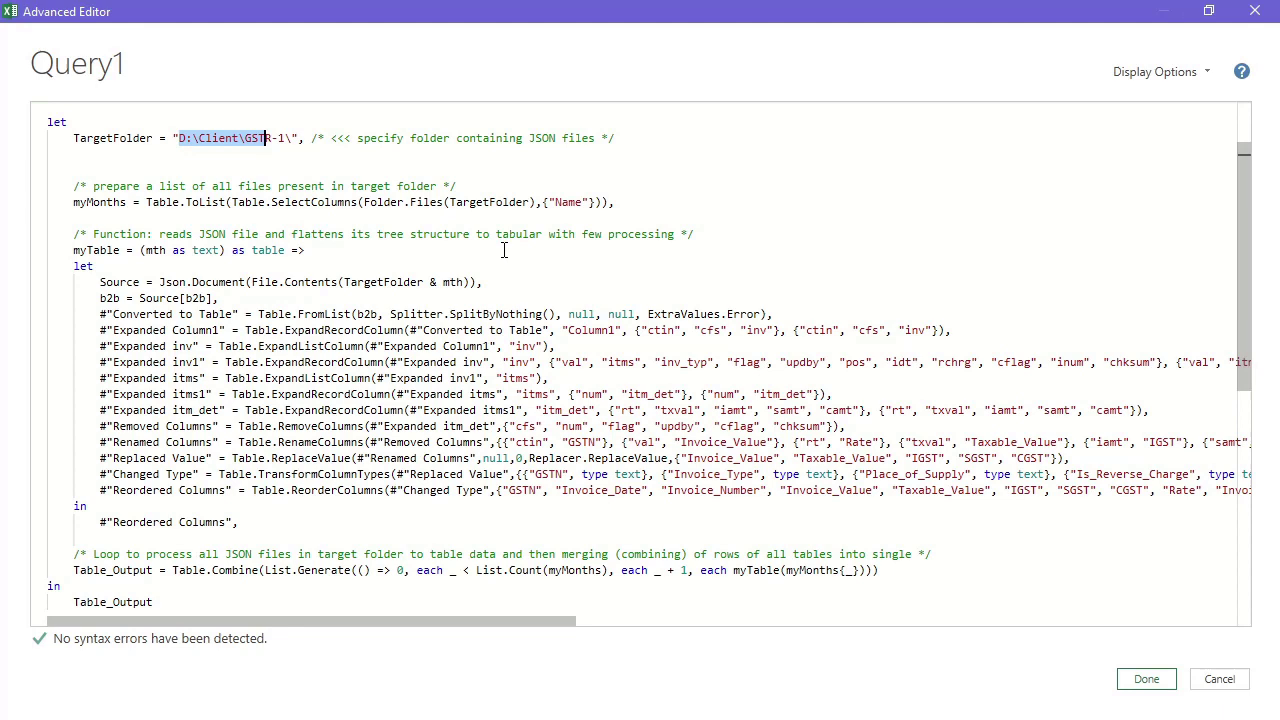
pyautogui.hotkey('alt', 'Tab')
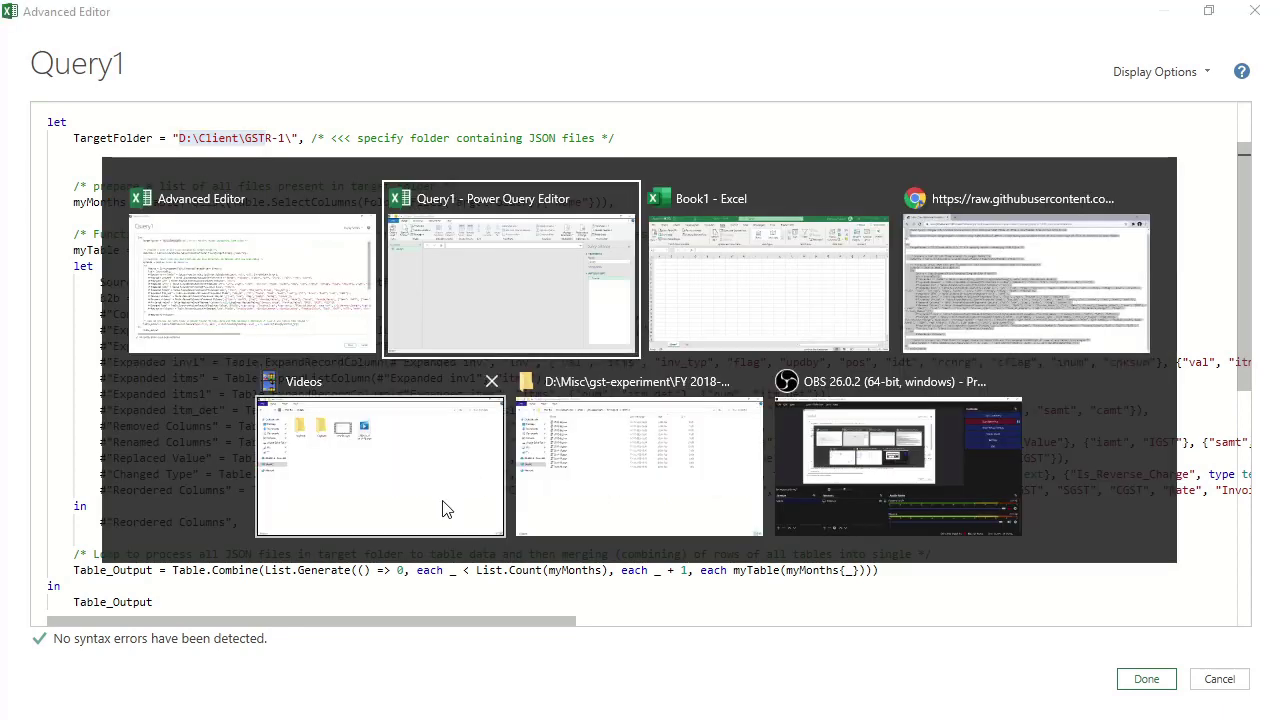
pyautogui.click(645, 487)
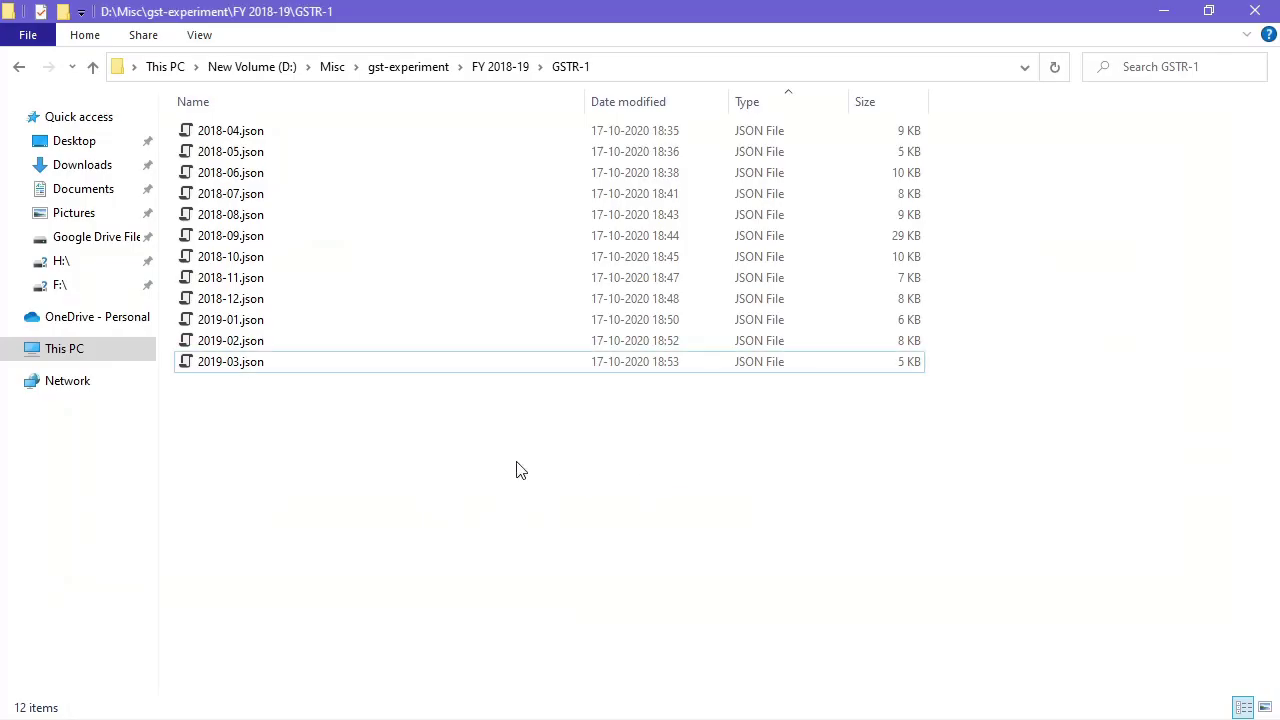
pyautogui.click(616, 66)
pyautogui.hotkey('ctrl', 'c')
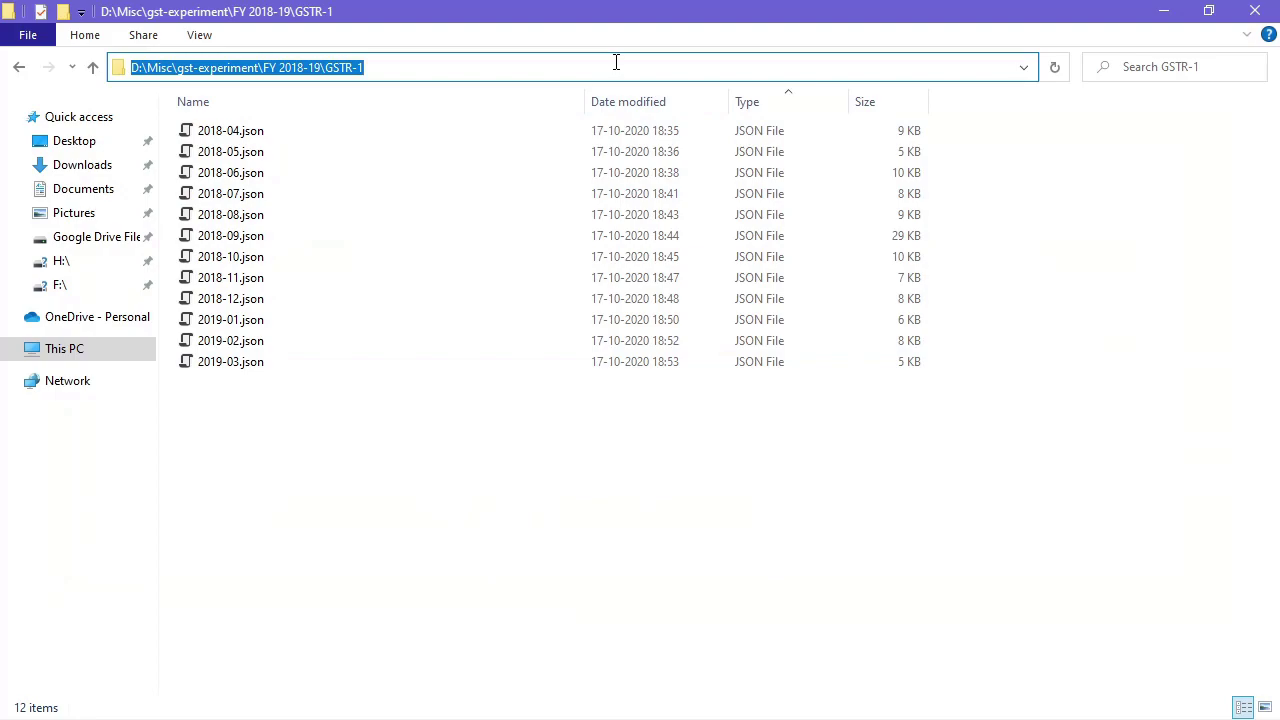
pyautogui.hotkey('alt', 'Tab')
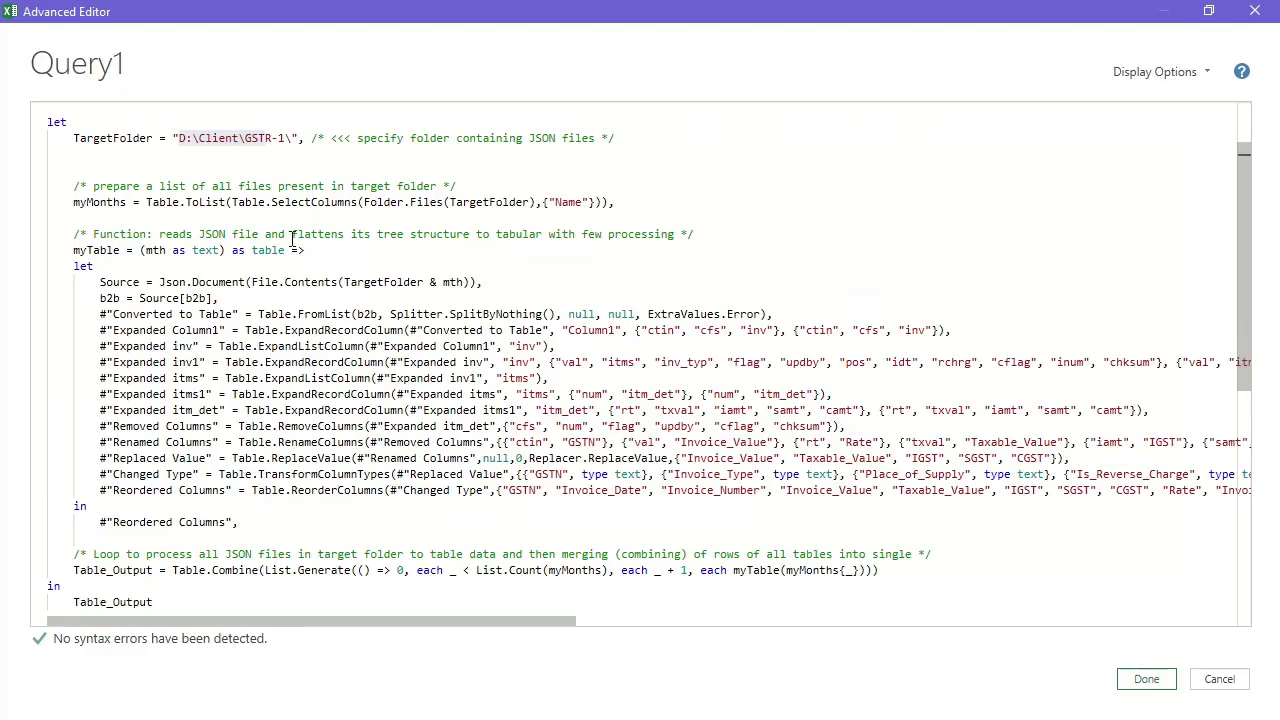
# Replace the D:\Client\GSTR-1 TargetFolder path with D:\Misc\gst-experiment\FY 2018-19\GSTR-1
pyautogui.click(179, 138)
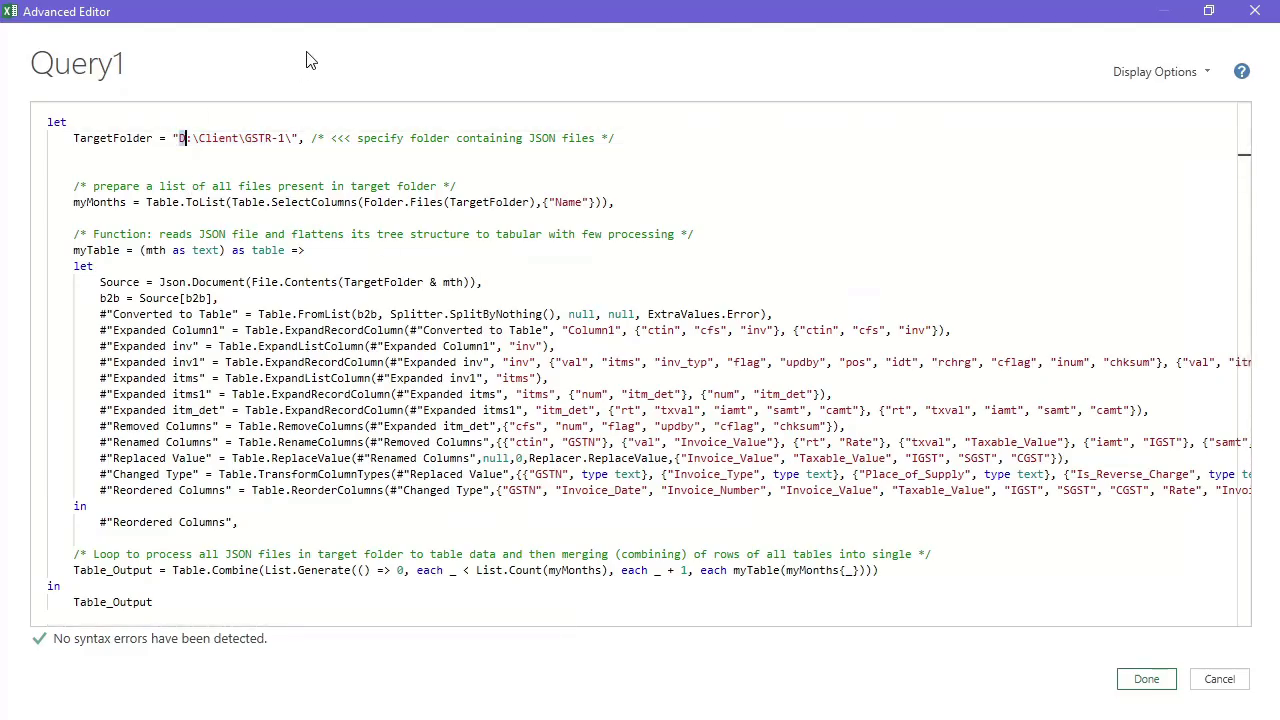
pyautogui.hotkey('shift', 'Right')
pyautogui.hotkey('shift', 'Right')
pyautogui.hotkey('shift', 'Right')
pyautogui.hotkey('shift', 'Right')
pyautogui.hotkey('shift', 'Right')
pyautogui.hotkey('shift', 'Right')
pyautogui.hotkey('shift', 'Right')
pyautogui.hotkey('shift', 'Right')
pyautogui.hotkey('shift', 'Right')
pyautogui.hotkey('shift', 'Right')
pyautogui.hotkey('shift', 'Right')
pyautogui.hotkey('shift', 'Right')
pyautogui.hotkey('shift', 'Right')
pyautogui.hotkey('shift', 'Right')
pyautogui.hotkey('shift', 'Right')
pyautogui.hotkey('shift', 'Right')
pyautogui.press('Delete')
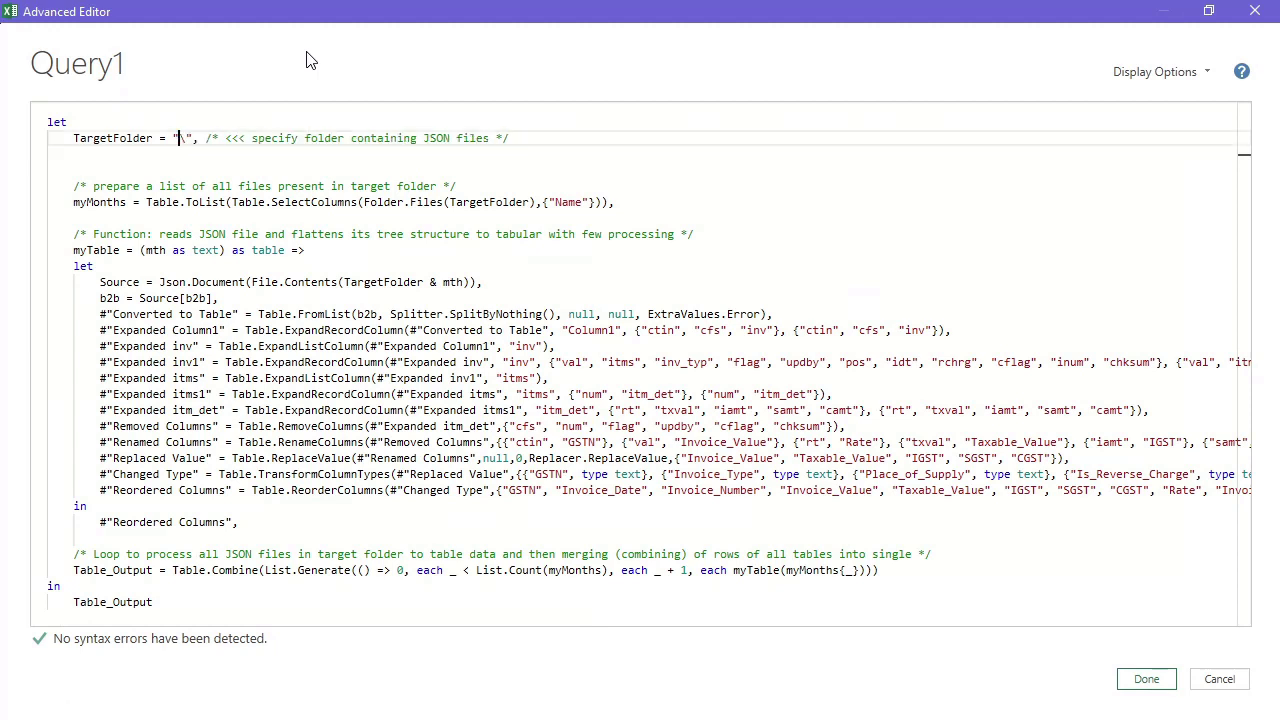
pyautogui.hotkey('ctrl', 'v')
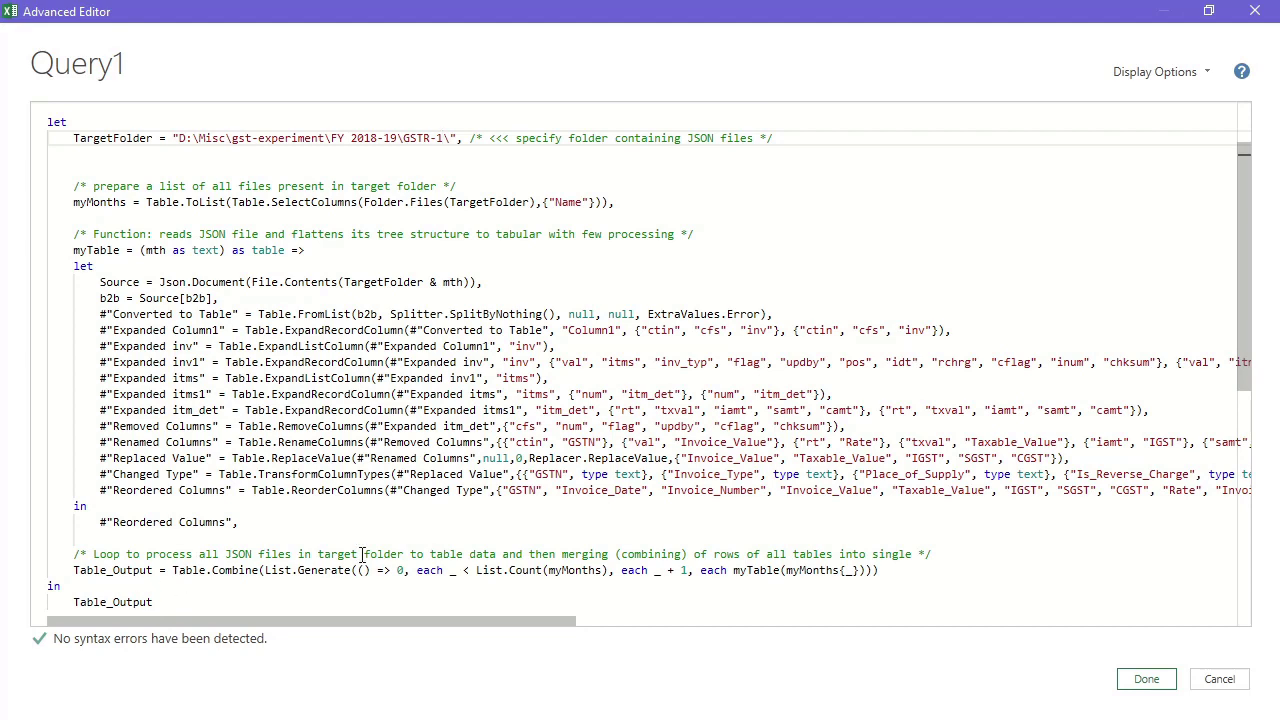
# Apply the edited code and scroll the preview to check its 225 rows and 12 columns
pyautogui.click(1147, 682)
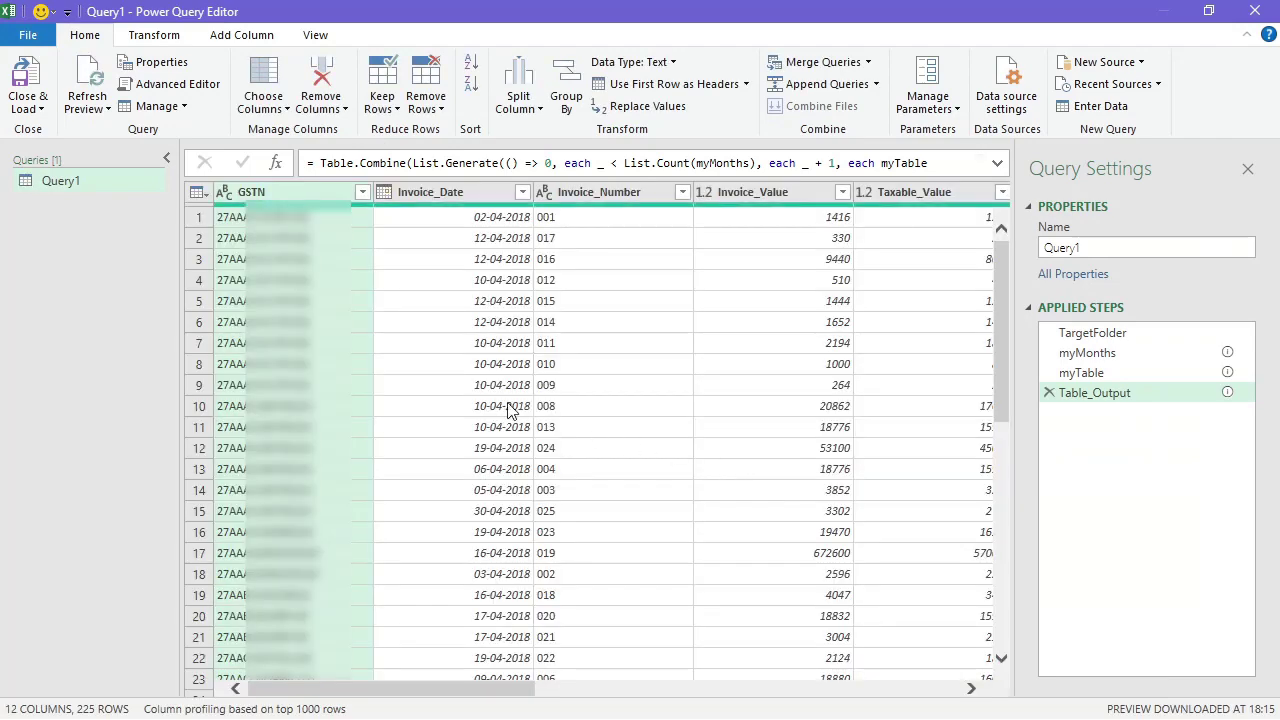
pyautogui.scroll(-5, 465, 288)
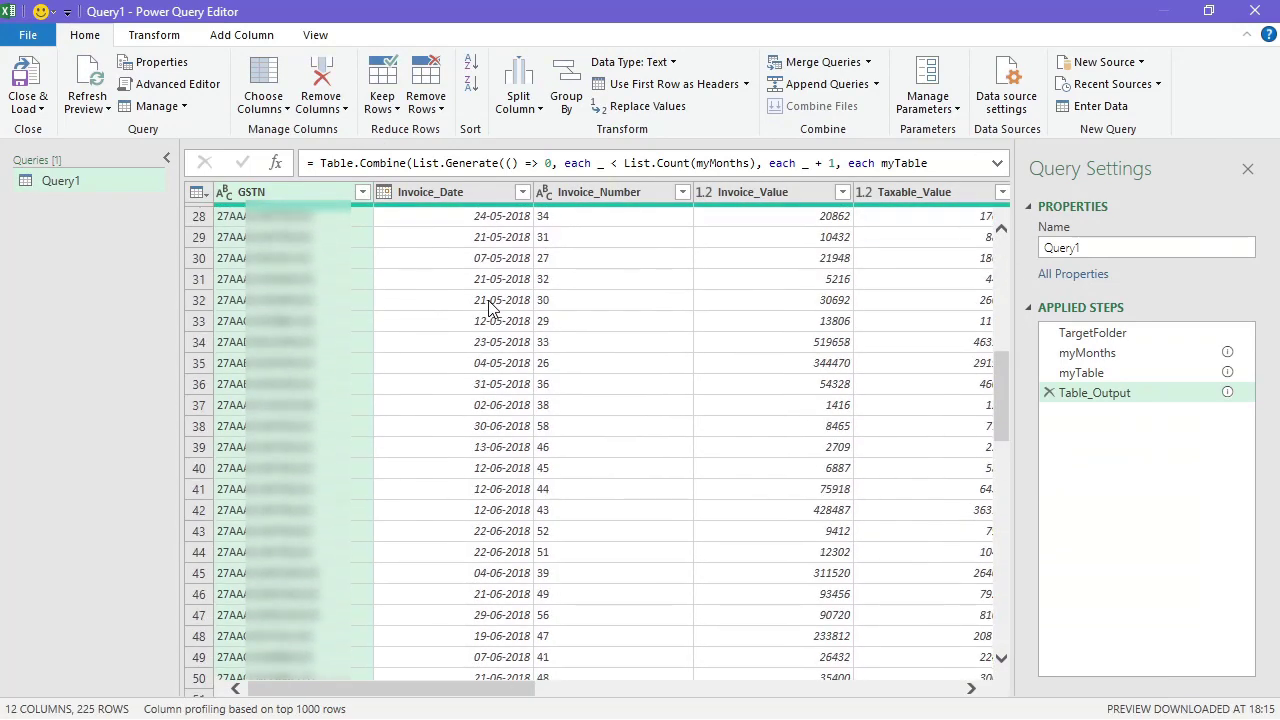
pyautogui.scroll(5, 490, 308)
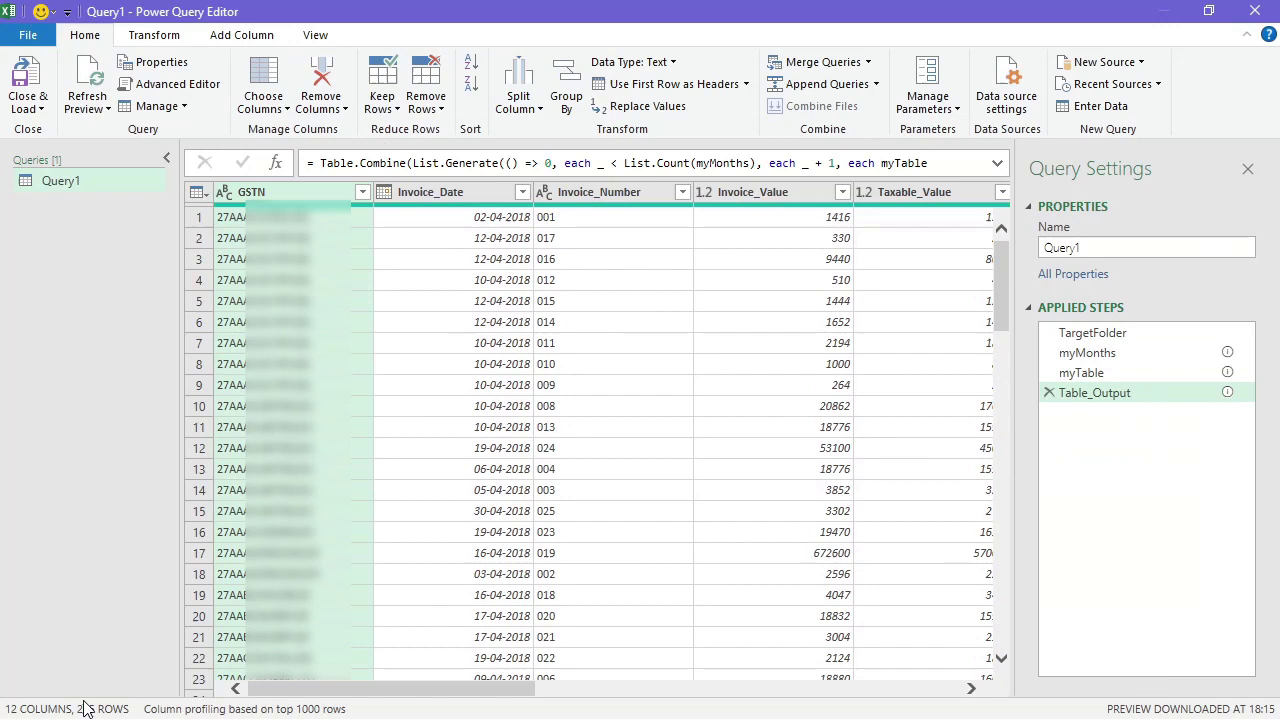
pyautogui.scroll(-15, 570, 352)
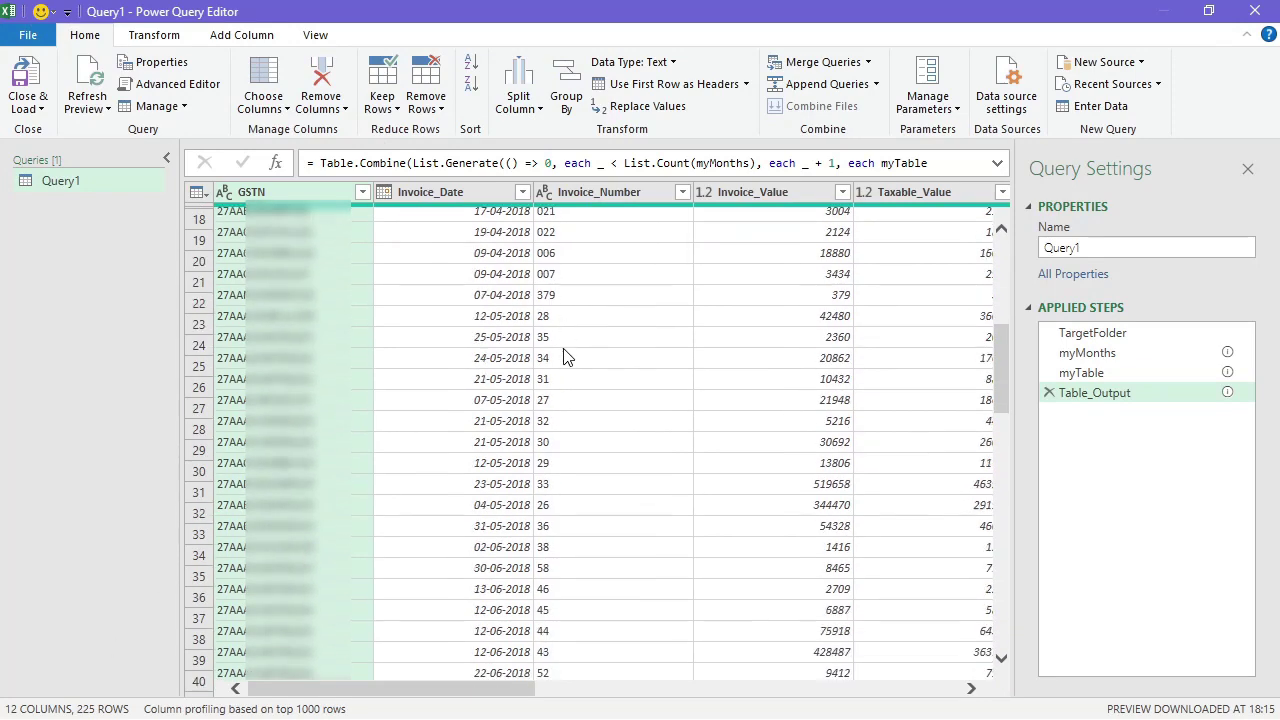
pyautogui.scroll(15, 556, 484)
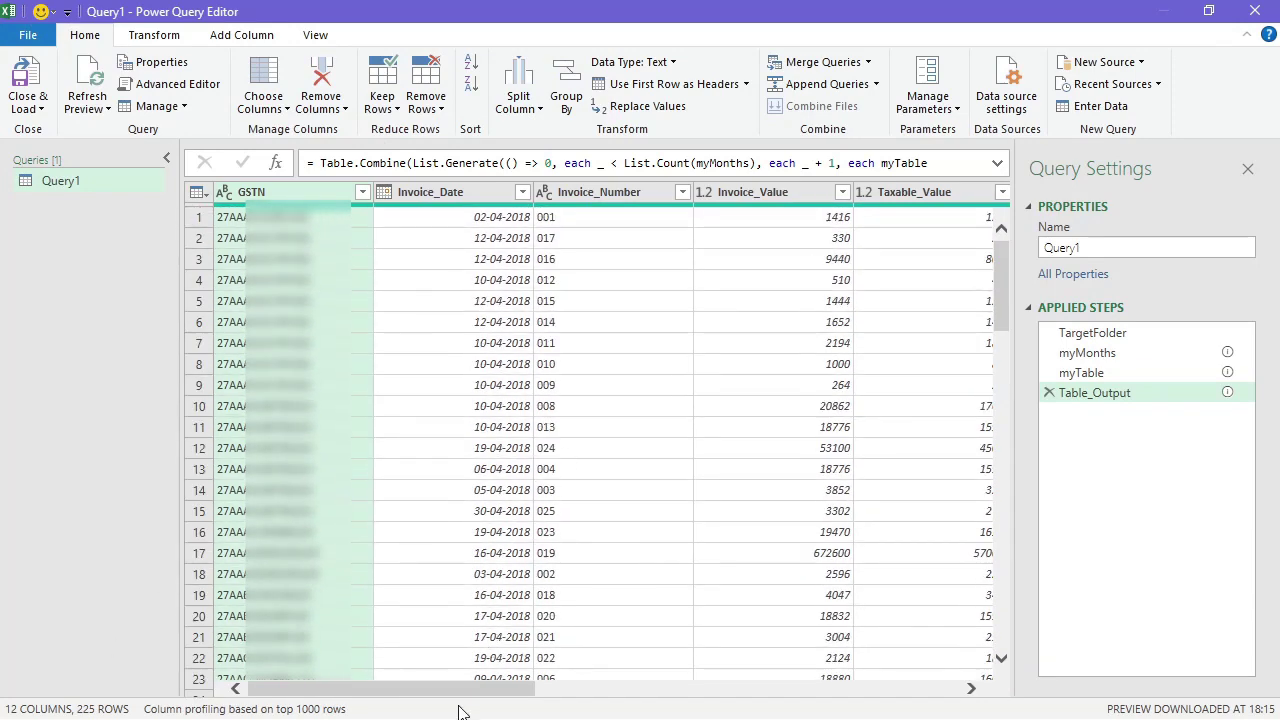
pyautogui.moveTo(463, 698); pyautogui.dragTo(420, 712)
# Close & Load Query1 into the worksheet and close the Queries & Connections pane
pyautogui.click(32, 76)
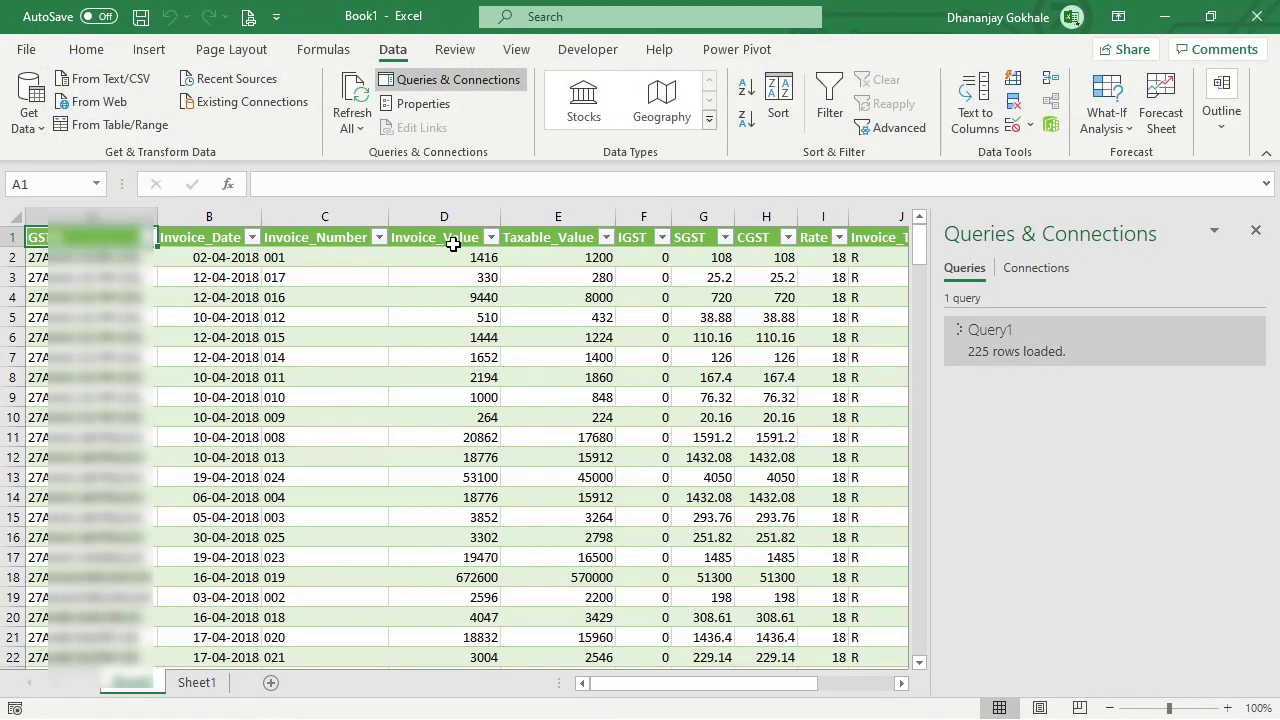
pyautogui.click(1257, 232)
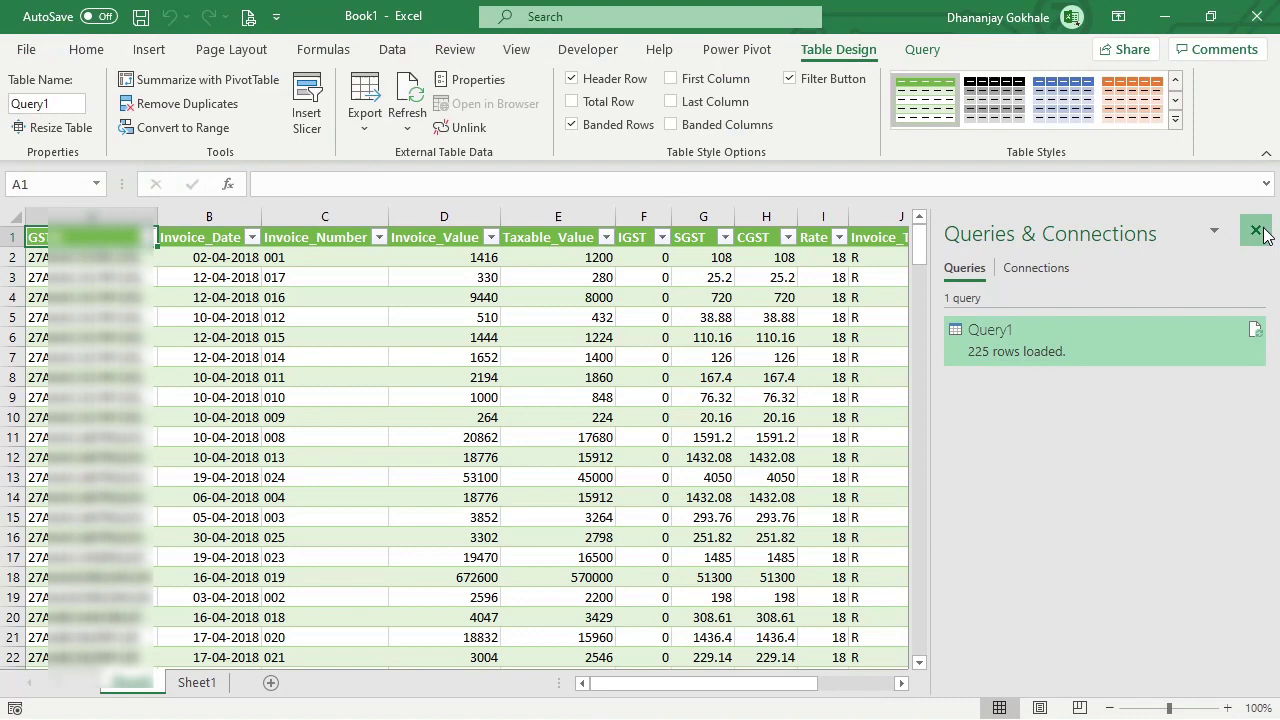